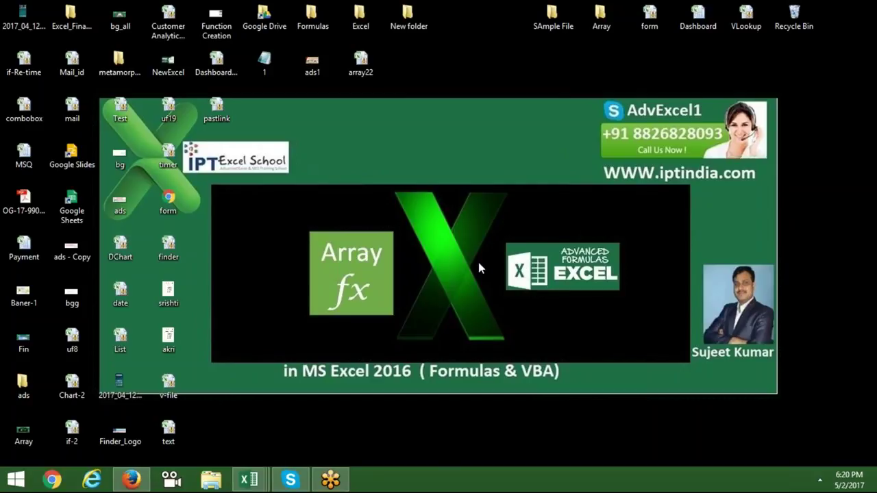
# Step: Refresh the Windows desktop twice from its right-click menu
pyautogui.rightClick(473, 171)
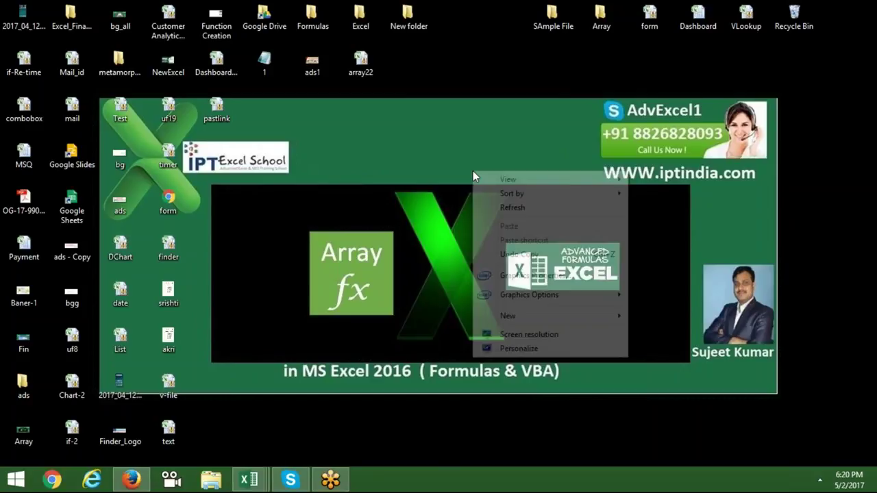
pyautogui.click(508, 205)
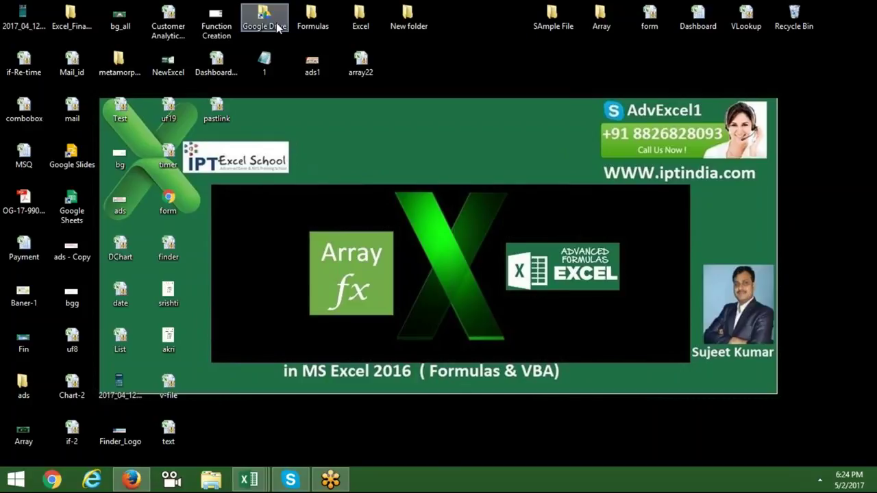
pyautogui.rightClick(262, 207)
pyautogui.click(292, 238)
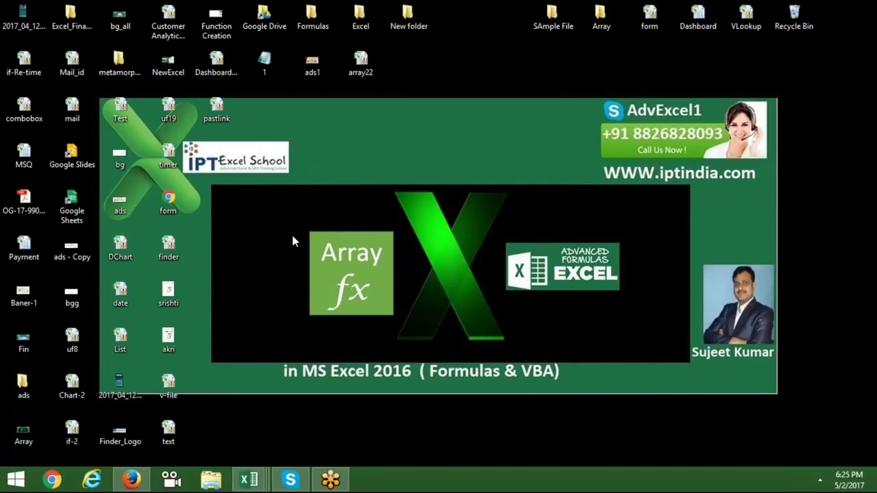
pyautogui.moveTo(248, 480)
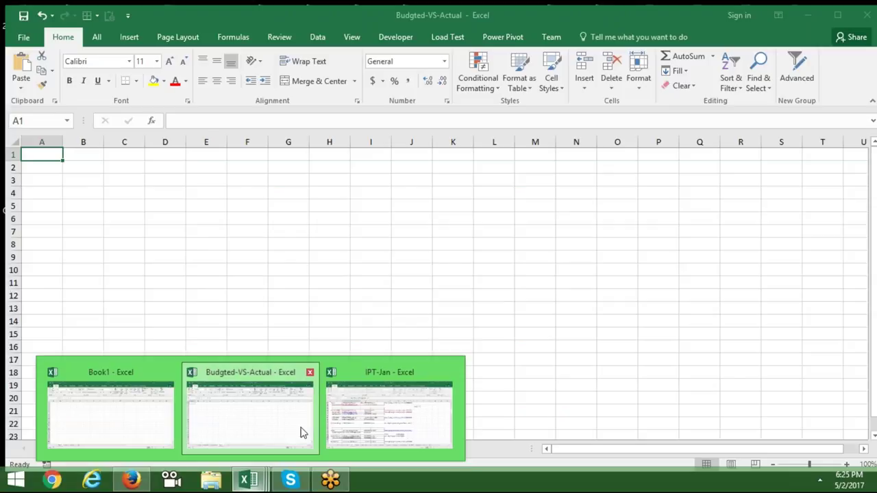
# Step: Switch to the Budgted-VS-Actual workbook and enter L-1 in cell B2
pyautogui.click(304, 431)
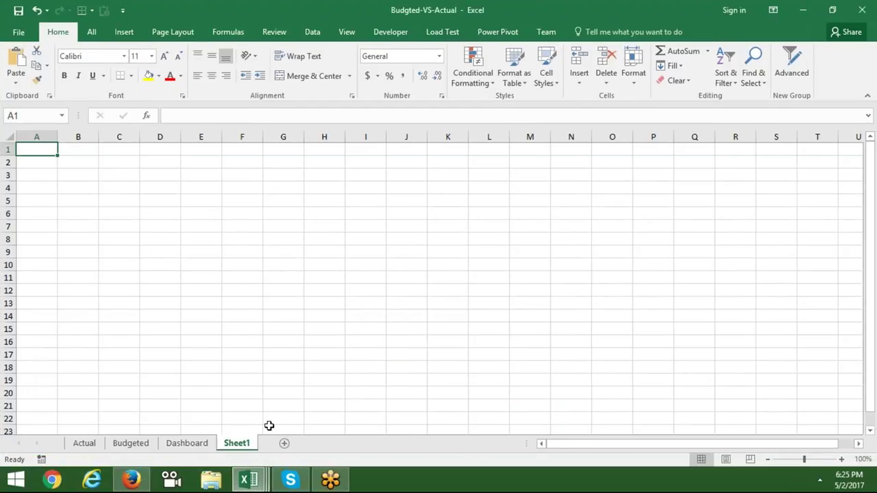
pyautogui.click(120, 184)
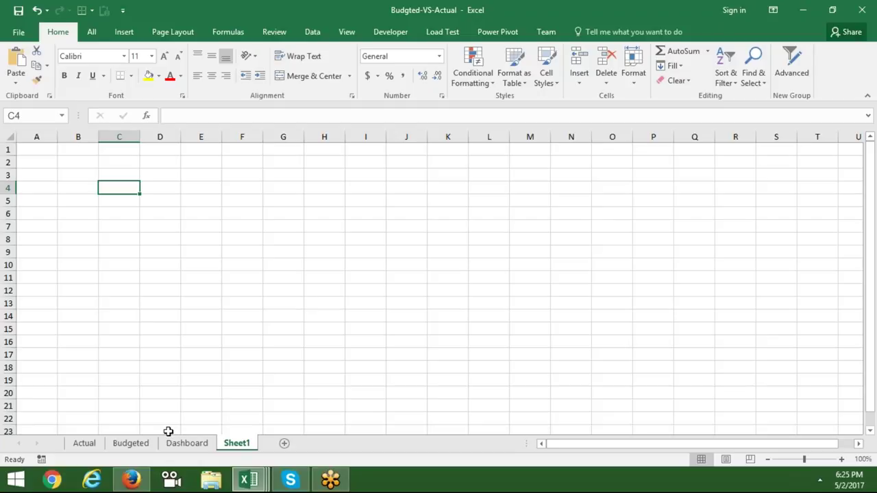
pyautogui.click(88, 163)
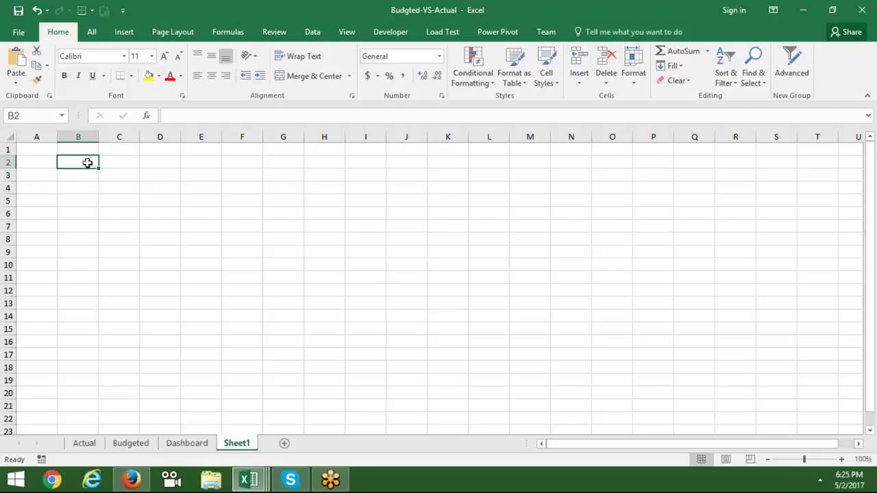
pyautogui.write('=')
pyautogui.write('-1')
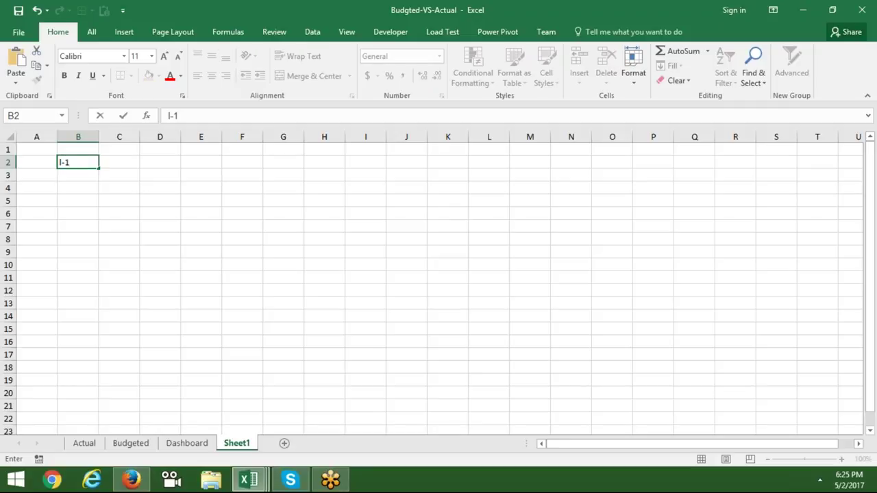
pyautogui.press('BackSpace')
pyautogui.press('BackSpace')
pyautogui.press('BackSpace')
pyautogui.write('L-1')
pyautogui.press('Tab')
# Step: Enter 'Advanced Excel with formulas' in C2, correcting the 'forulas' typo
pyautogui.write('Advanced Excel with forulas')
pyautogui.click(79, 175)
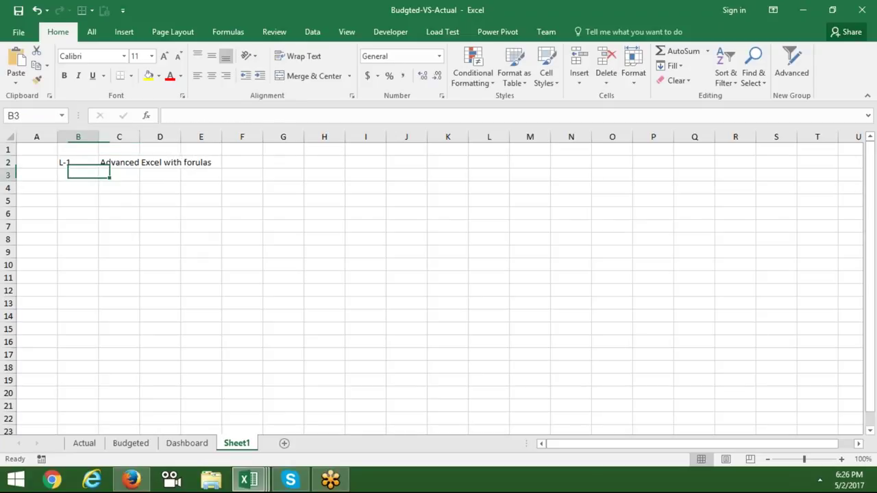
pyautogui.click(182, 164)
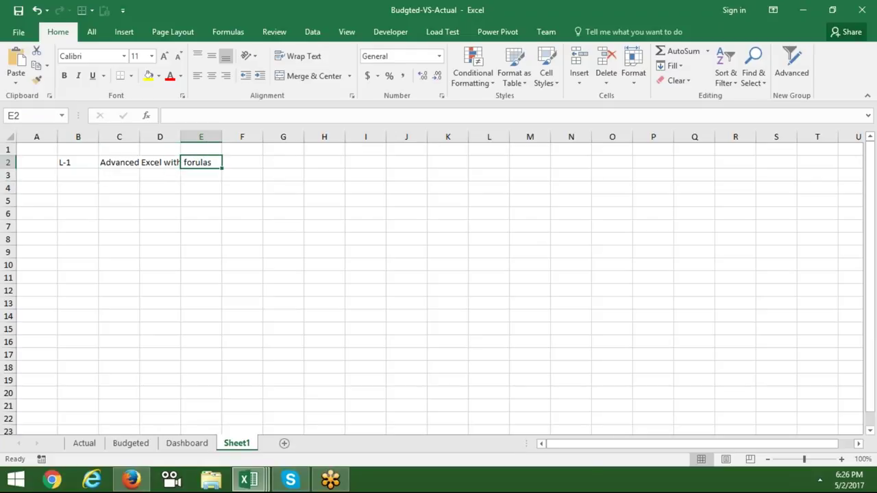
pyautogui.click(122, 163)
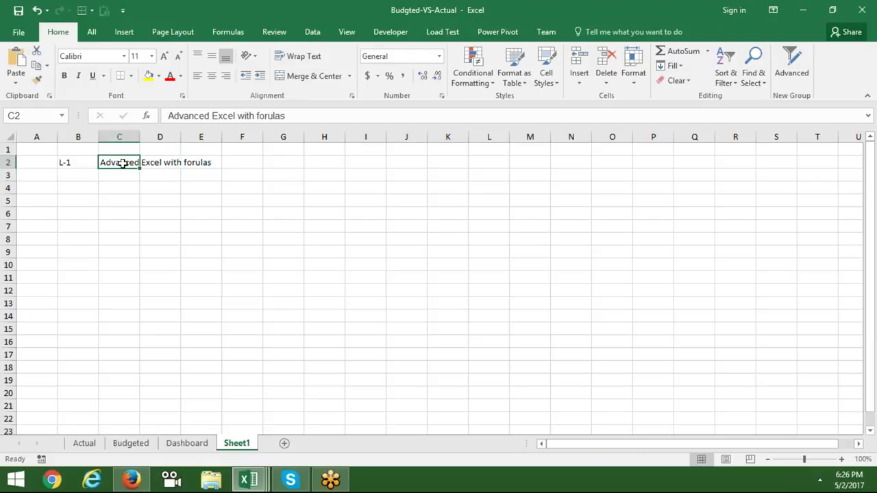
pyautogui.click(271, 116)
pyautogui.write('m')
pyautogui.press('Return')
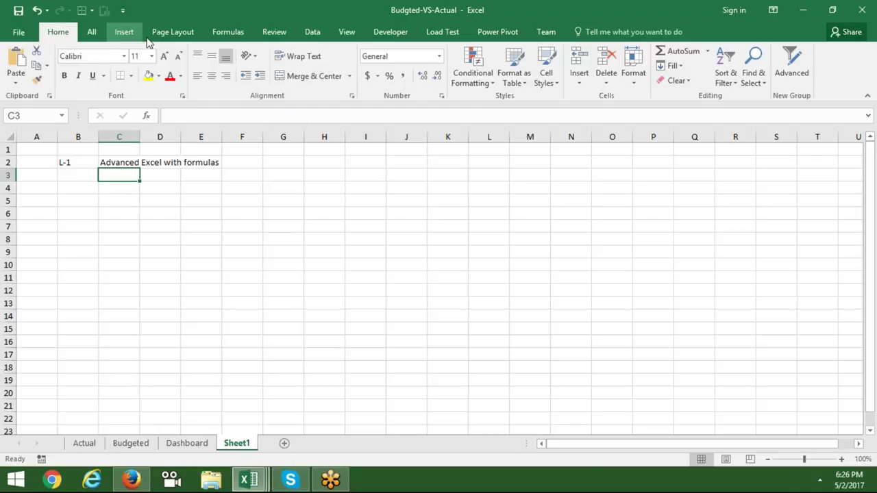
# Step: Enter '>200' in C3 and 'Array' in C4, then open the File information view
pyautogui.click(167, 34)
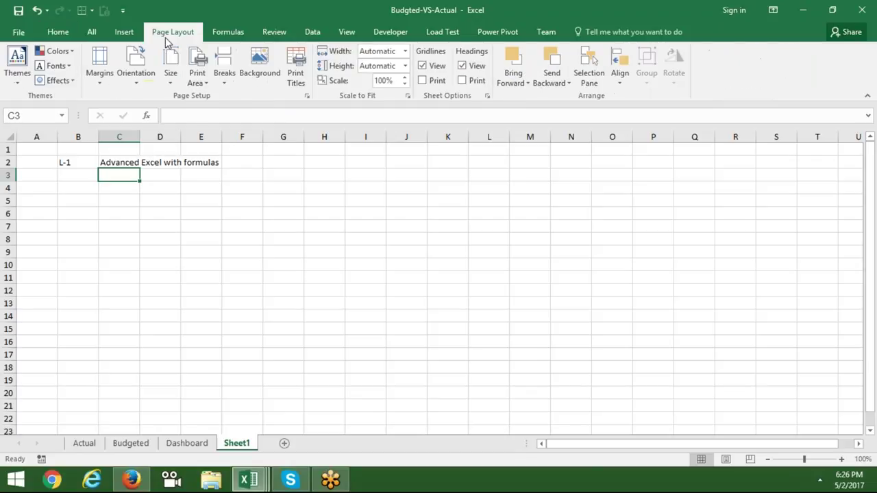
pyautogui.write('>200')
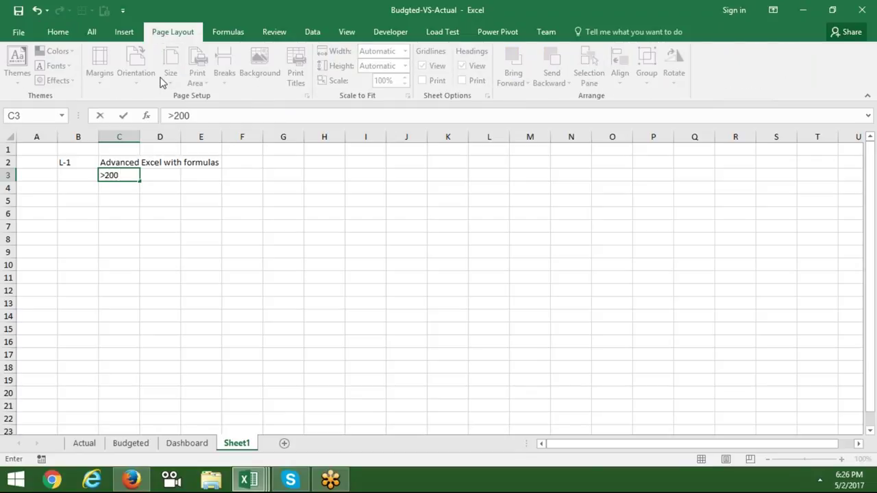
pyautogui.press('Return')
pyautogui.write('Arra')
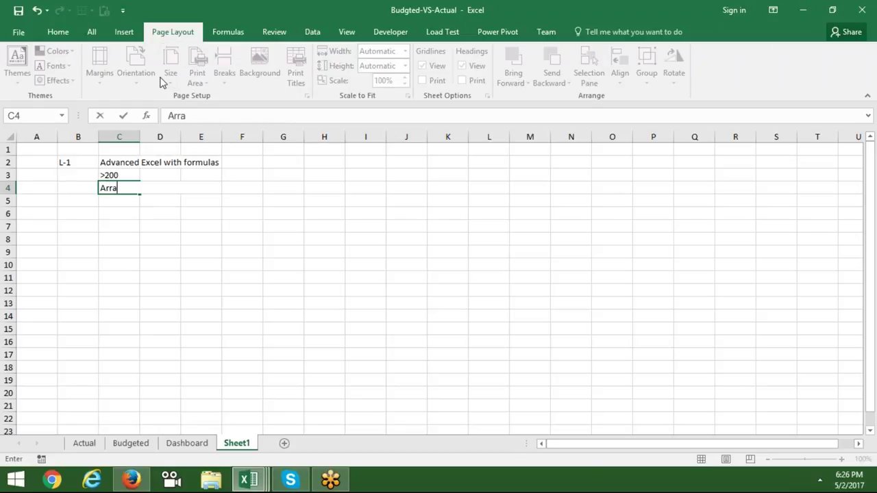
pyautogui.write('y')
pyautogui.press('Return')
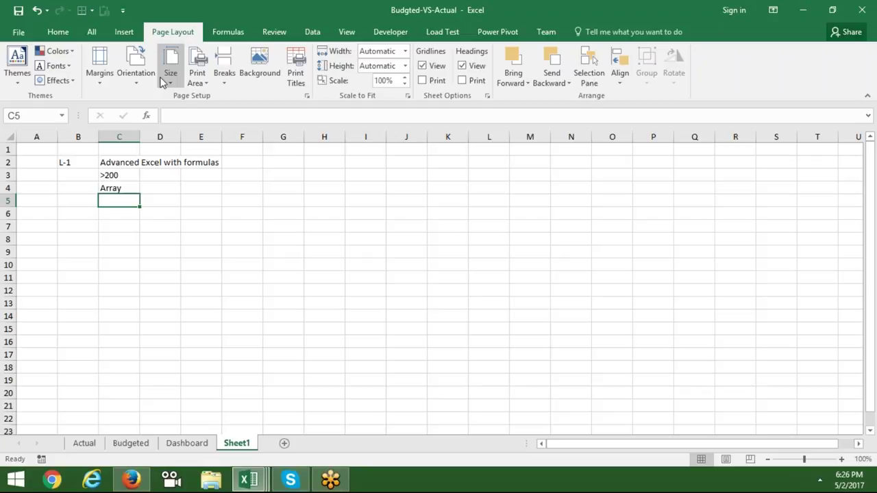
pyautogui.press('Up')
pyautogui.press('Up')
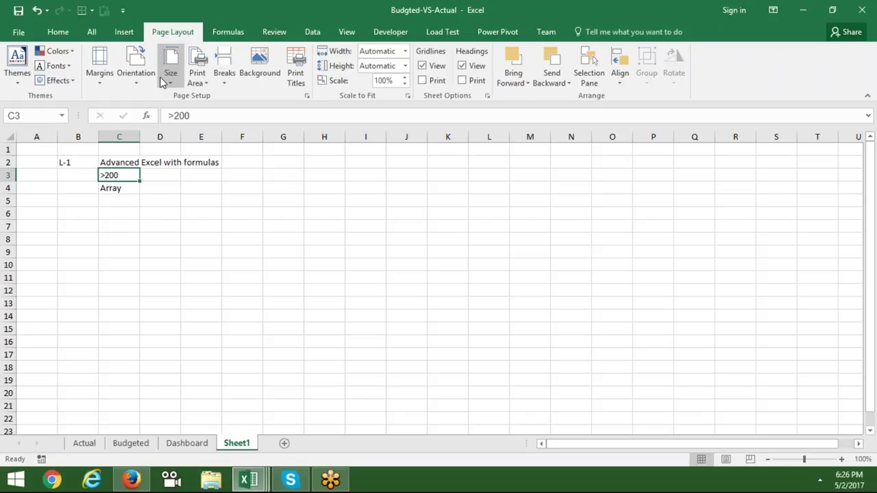
pyautogui.click(19, 32)
# Step: Return to Sheet1 and browse the View, Data, Review and Page Layout tabs, ending on Formulas
pyautogui.click(26, 26)
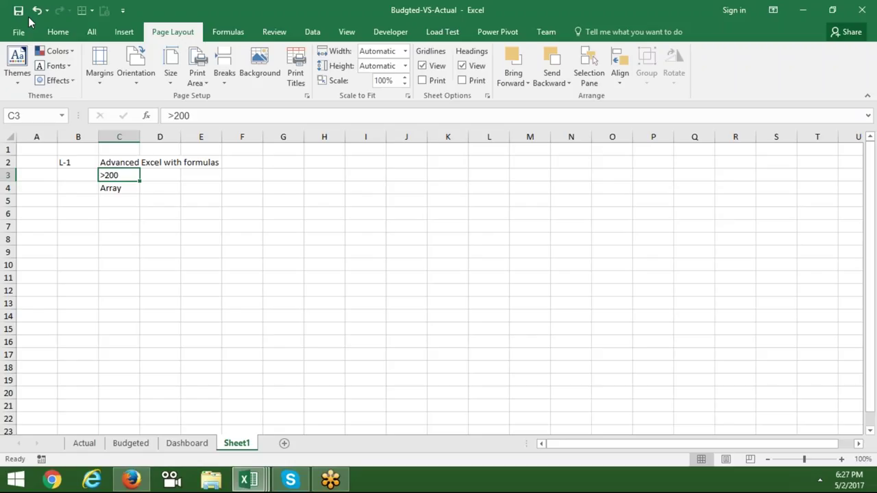
pyautogui.click(348, 34)
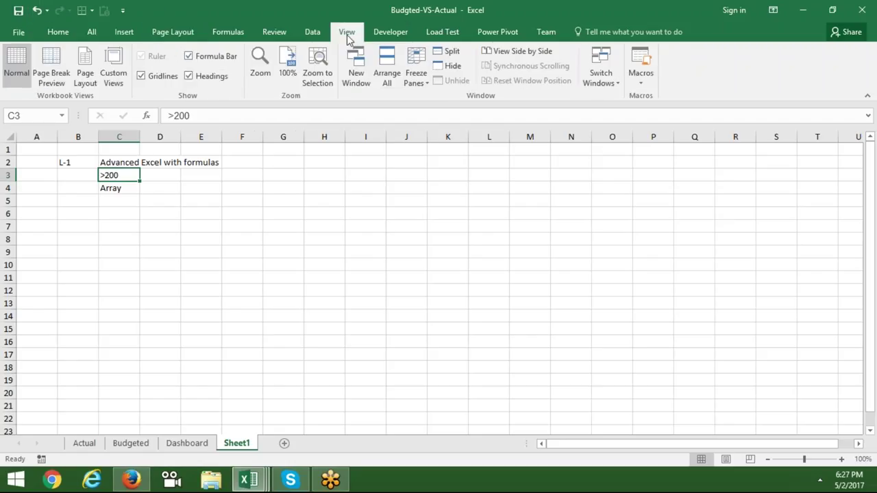
pyautogui.click(312, 34)
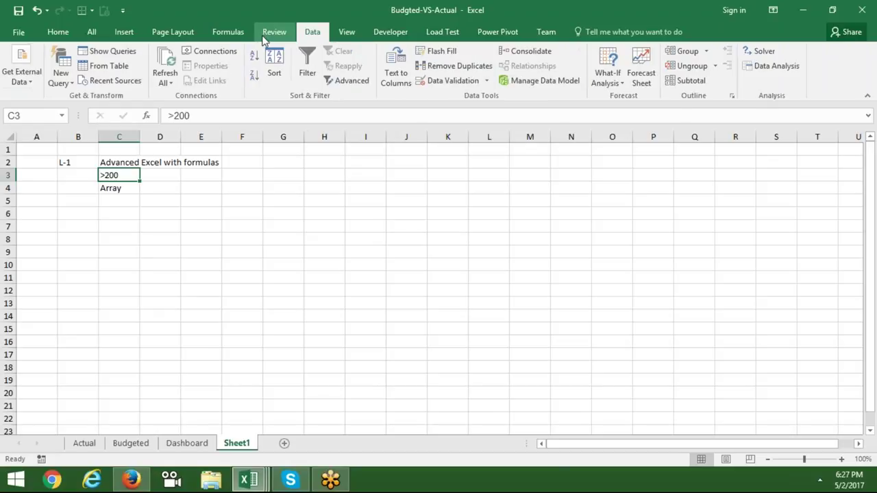
pyautogui.click(266, 38)
pyautogui.click(236, 34)
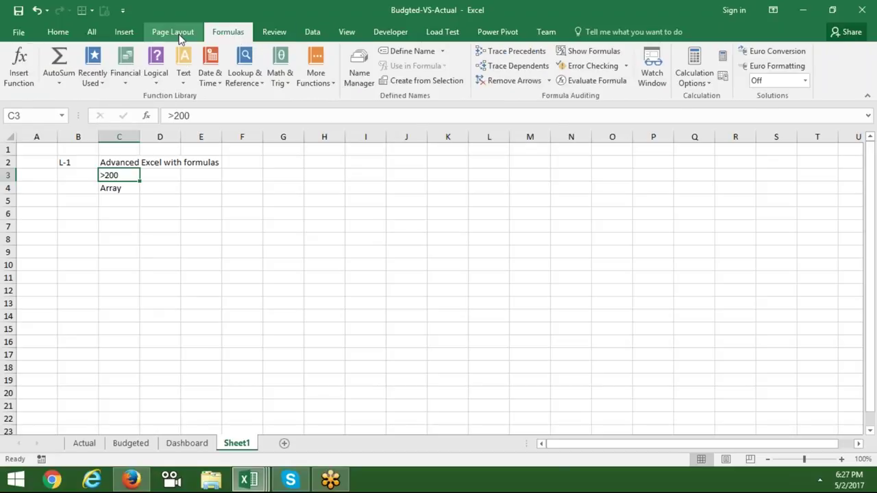
pyautogui.click(180, 38)
pyautogui.click(225, 34)
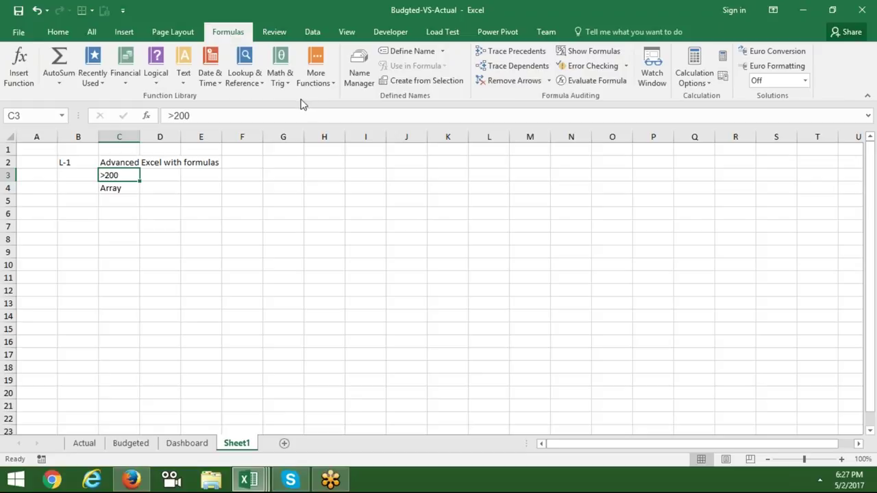
pyautogui.click(282, 85)
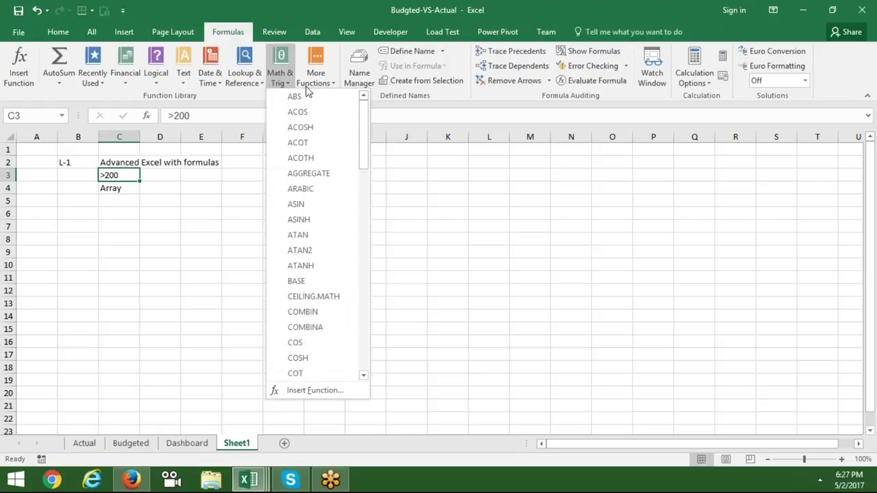
pyautogui.click(320, 82)
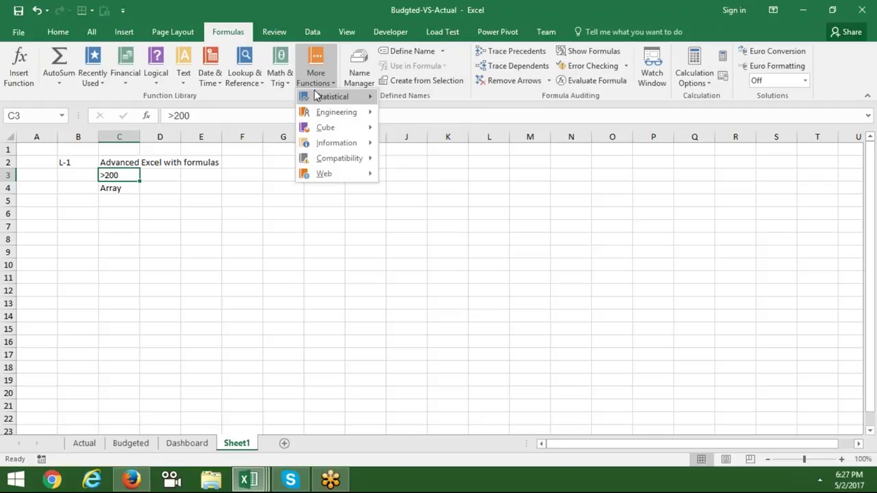
pyautogui.moveTo(332, 97)
pyautogui.click(271, 156)
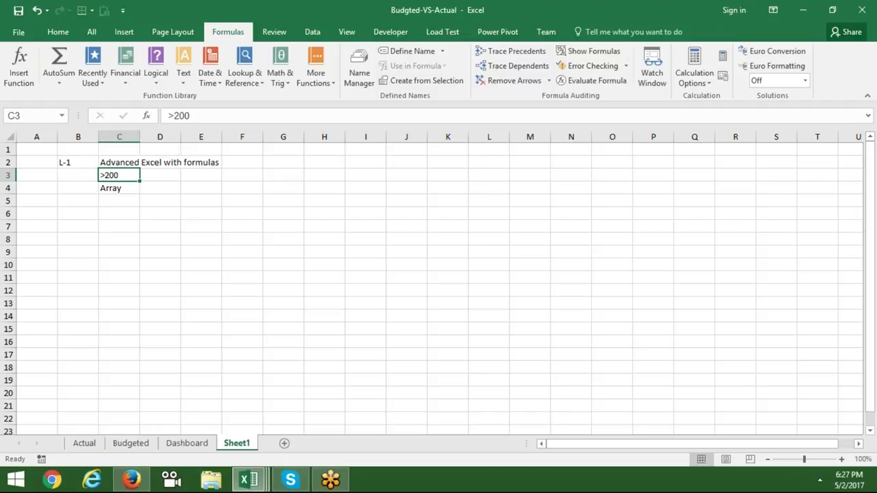
# Step: Enter the lesson label L-2 in B5, then move back up to B3
pyautogui.press('Down')
pyautogui.press('Down')
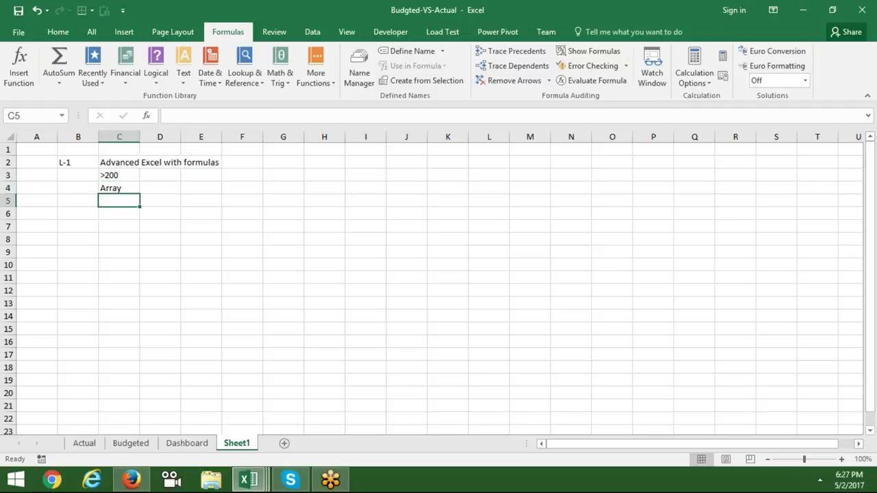
pyautogui.press('Left')
pyautogui.press('Left')
pyautogui.press('Right')
pyautogui.write('L-1')
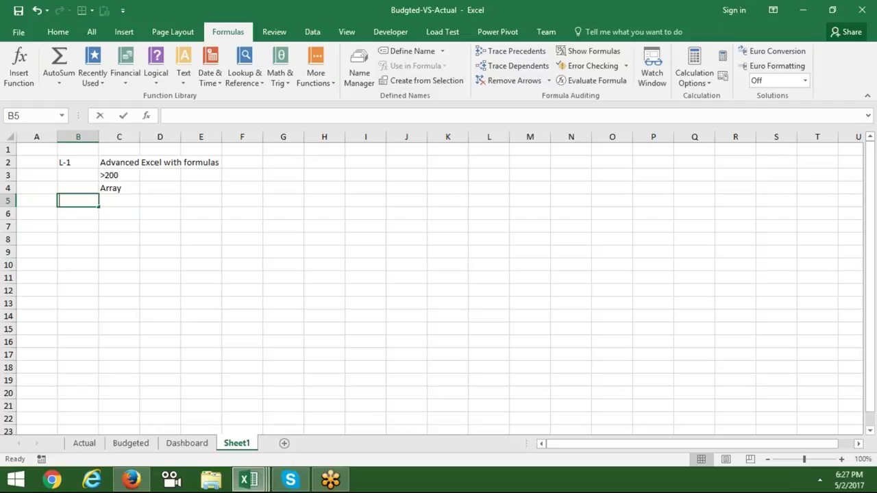
pyautogui.write('2')
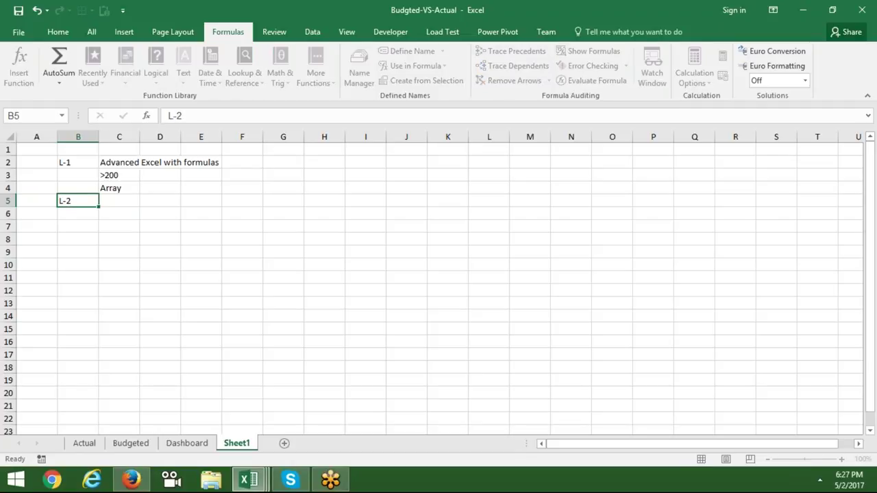
pyautogui.press('Return')
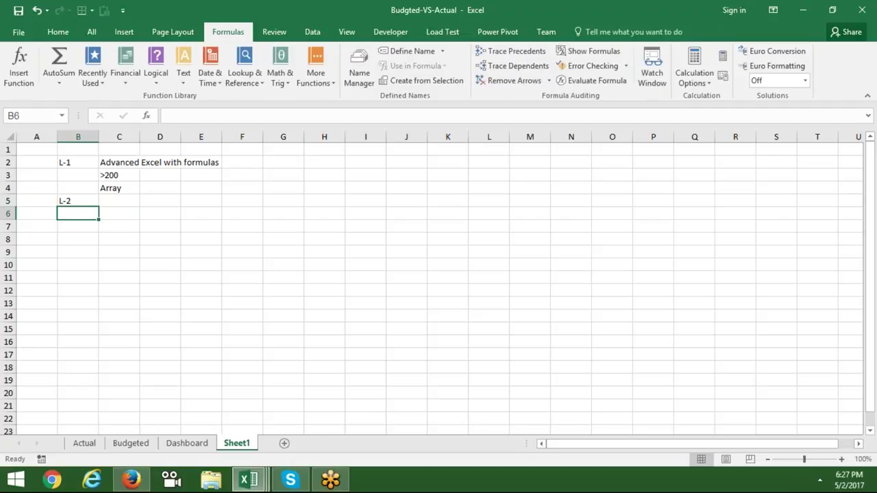
pyautogui.press('Up')
pyautogui.press('Up')
pyautogui.press('Up')
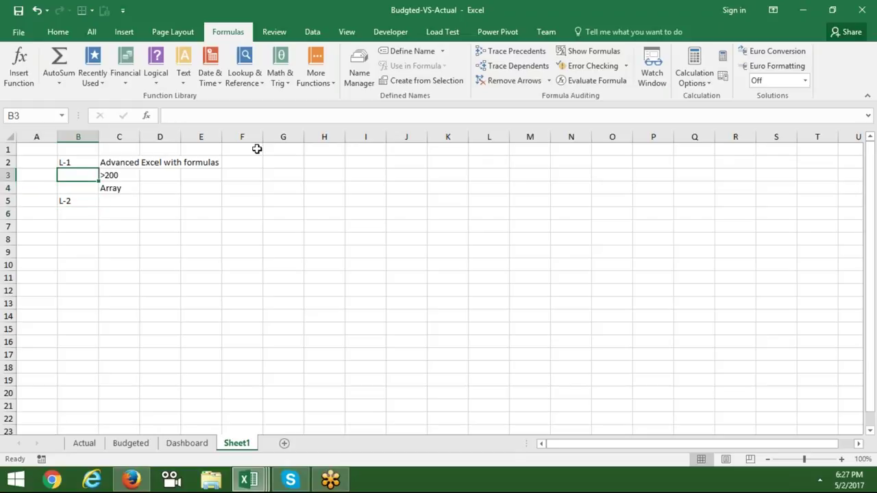
# Step: Show the More Functions categories and the Financial functions dropdown on the Formulas tab
pyautogui.click(316, 86)
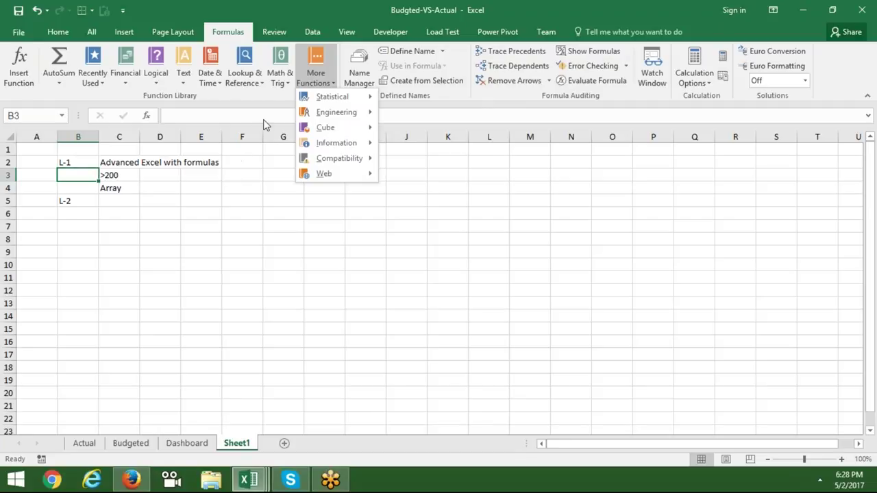
pyautogui.moveTo(335, 112)
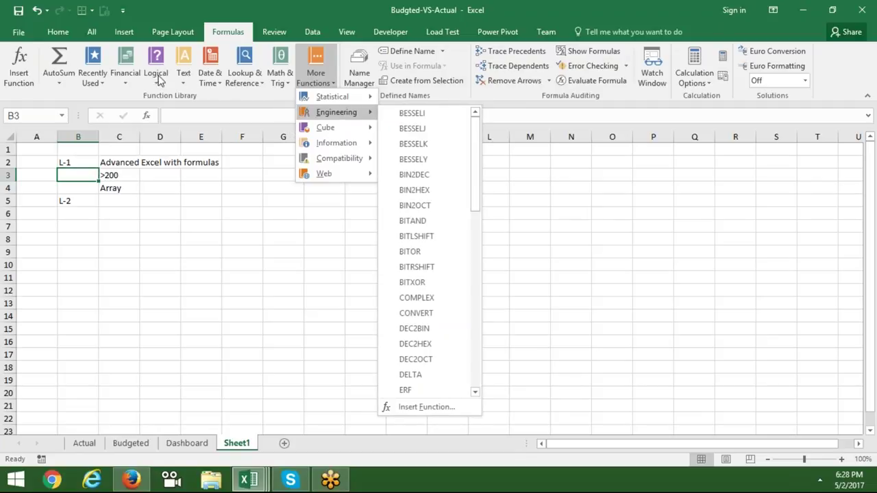
pyautogui.click(127, 81)
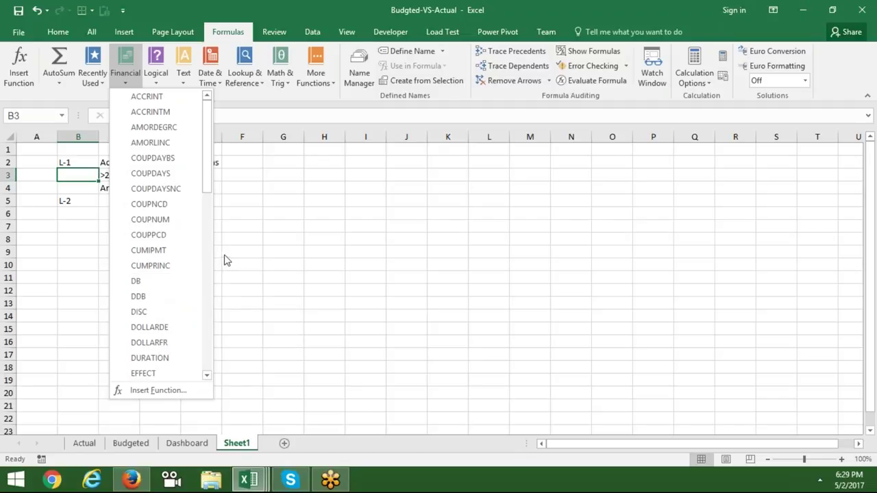
# Step: Dismiss the Financial functions dropdown
pyautogui.click(245, 234)
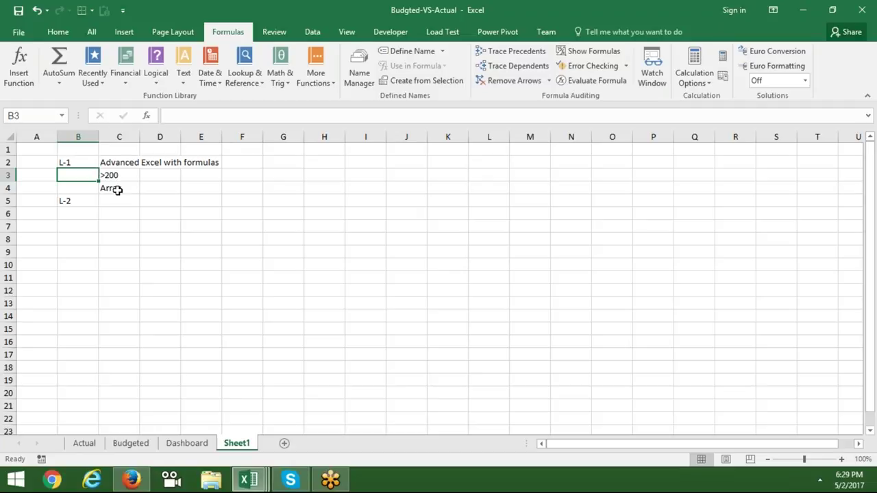
pyautogui.press('Down')
pyautogui.press('Down')
pyautogui.press('Right')
pyautogui.press('Down')
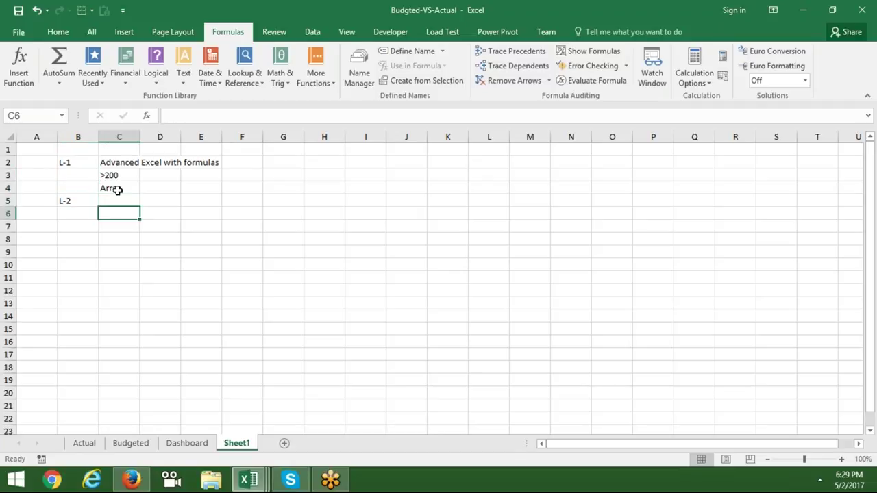
pyautogui.keyDown('shift'); pyautogui.click(117, 191); pyautogui.keyUp('shift')
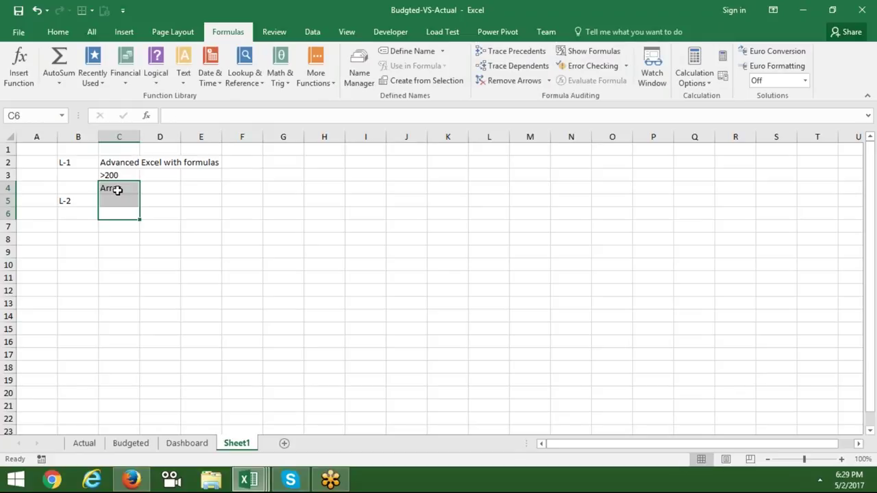
pyautogui.press('Down')
pyautogui.press('Up')
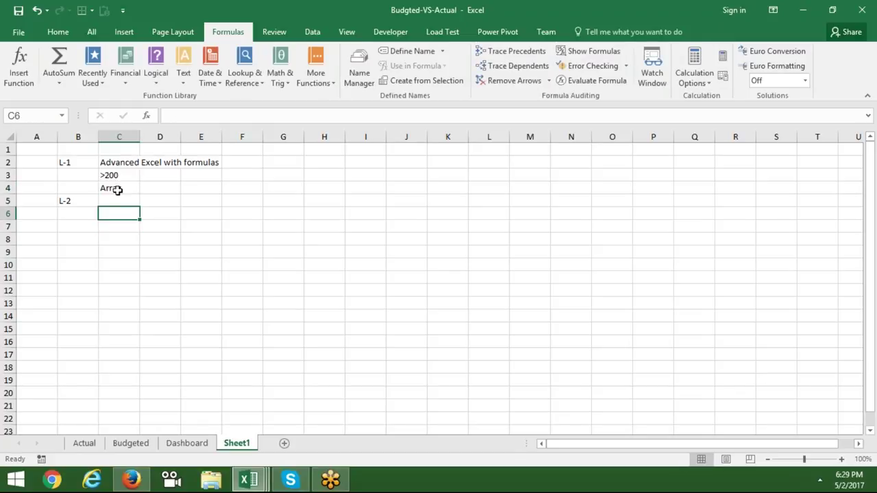
pyautogui.write('VBA')
pyautogui.press('Return')
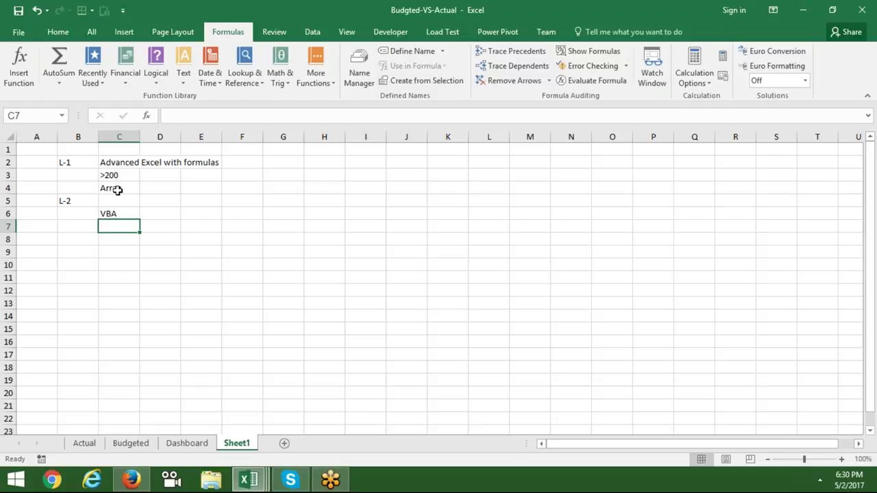
pyautogui.press('Up')
pyautogui.write('macros')
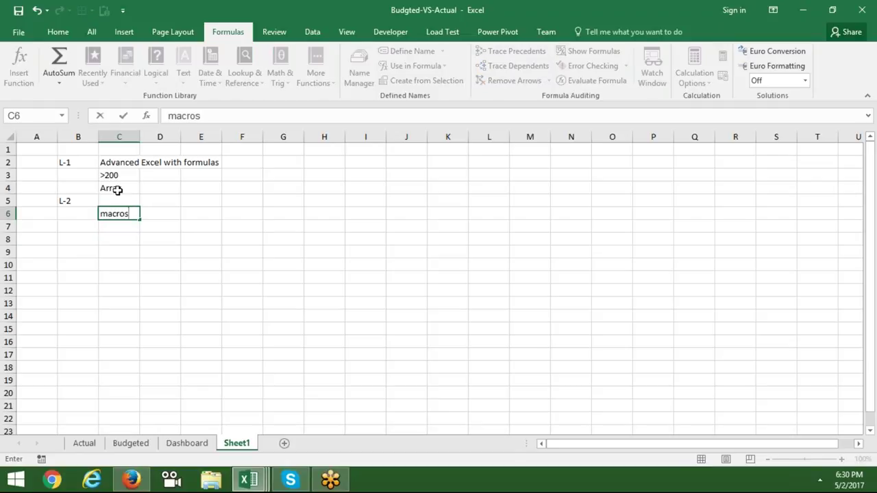
pyautogui.press('Escape')
pyautogui.press('Down')
pyautogui.write('M')
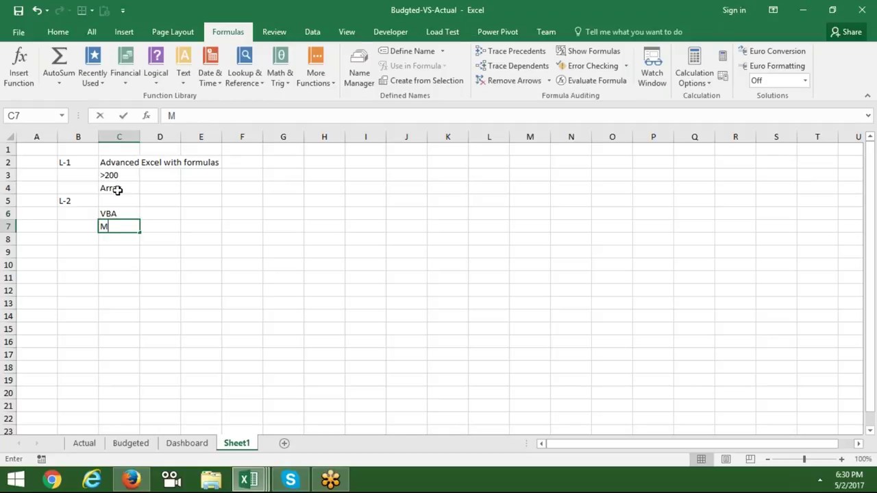
pyautogui.write('acros')
pyautogui.press('Return')
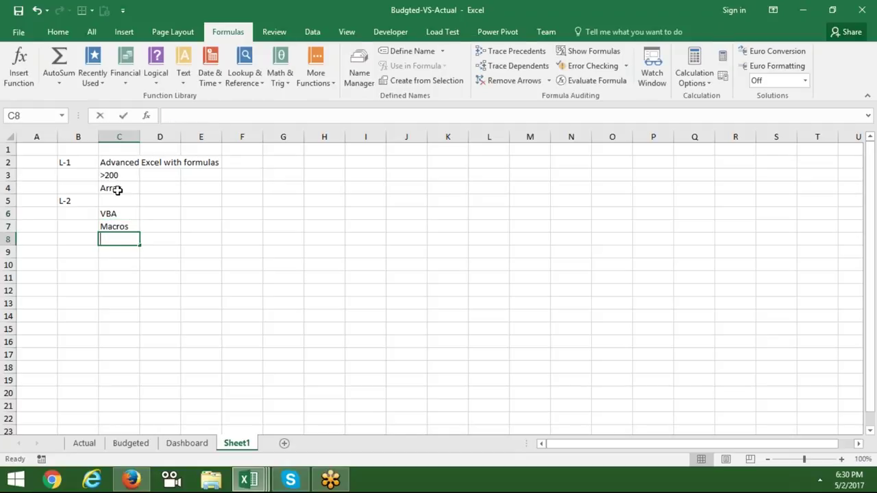
pyautogui.write('Function')
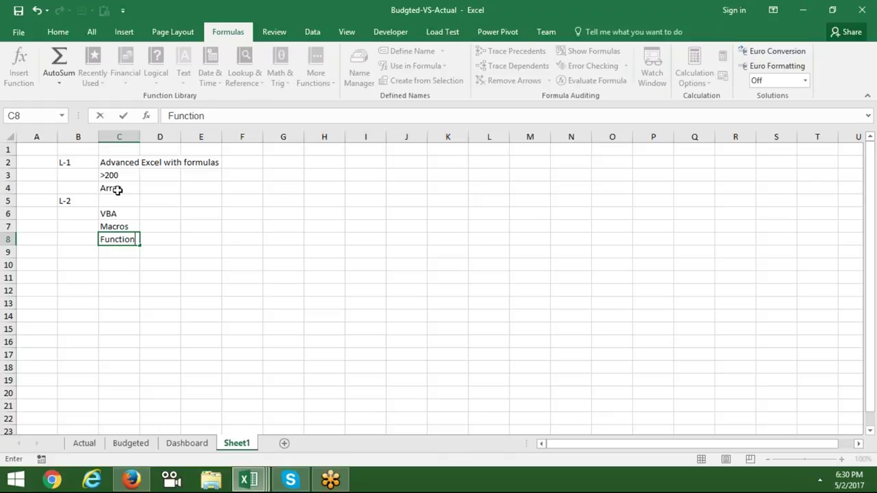
pyautogui.press('Return')
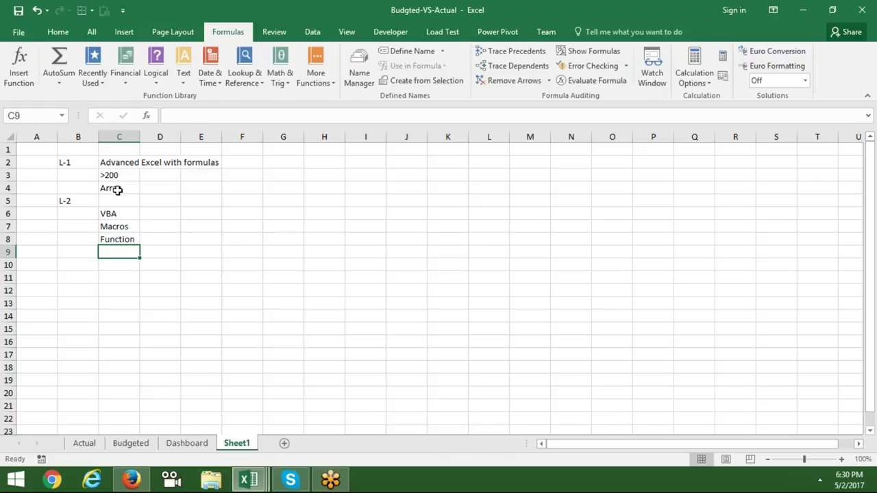
pyautogui.write('USer')
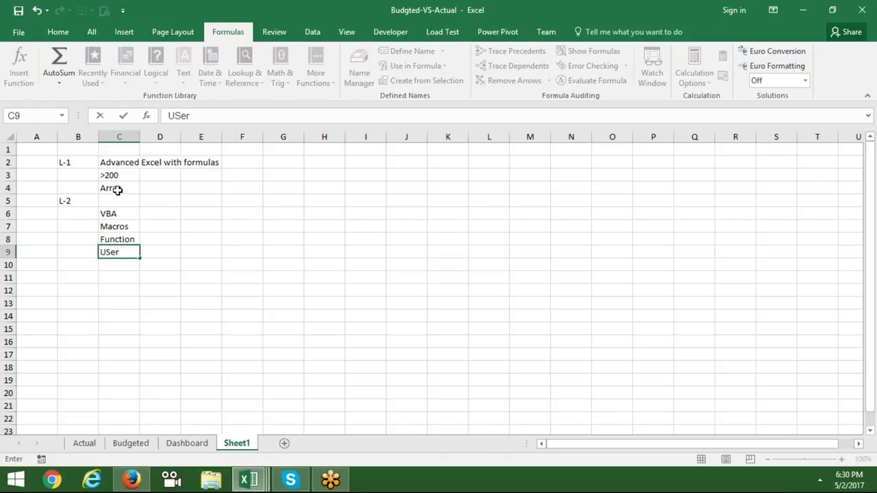
pyautogui.write('form')
pyautogui.press('Return')
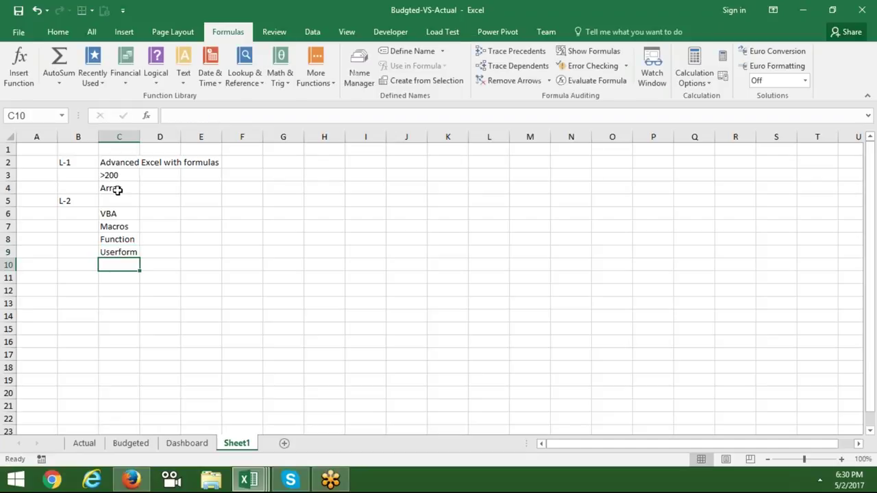
pyautogui.press('Up')
pyautogui.press('Up')
pyautogui.press('Up')
pyautogui.press('Up')
pyautogui.press('Up')
pyautogui.press('Up')
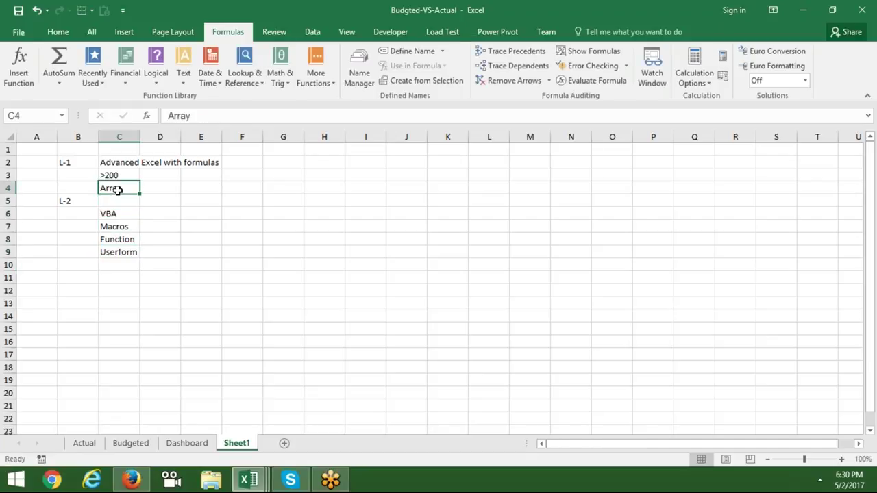
pyautogui.hotkey('shift', 'Up')
pyautogui.hotkey('shift', 'Up')
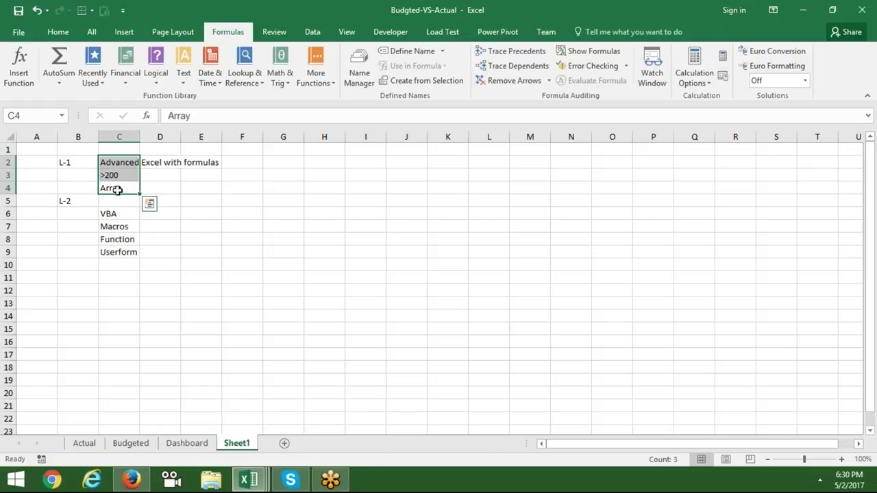
pyautogui.press('Down')
pyautogui.press('Down')
pyautogui.press('Down')
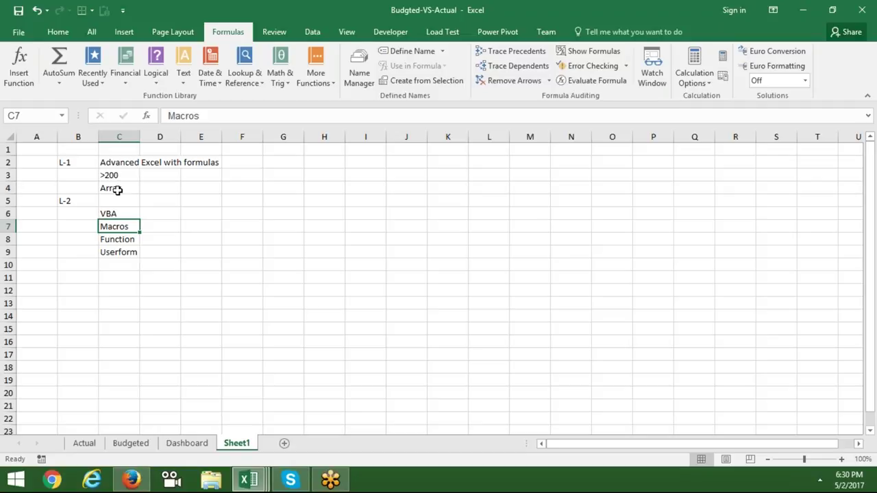
# Step: Enter the lesson label L-3 in cell B10
pyautogui.press('Down')
pyautogui.press('Down')
pyautogui.press('Down')
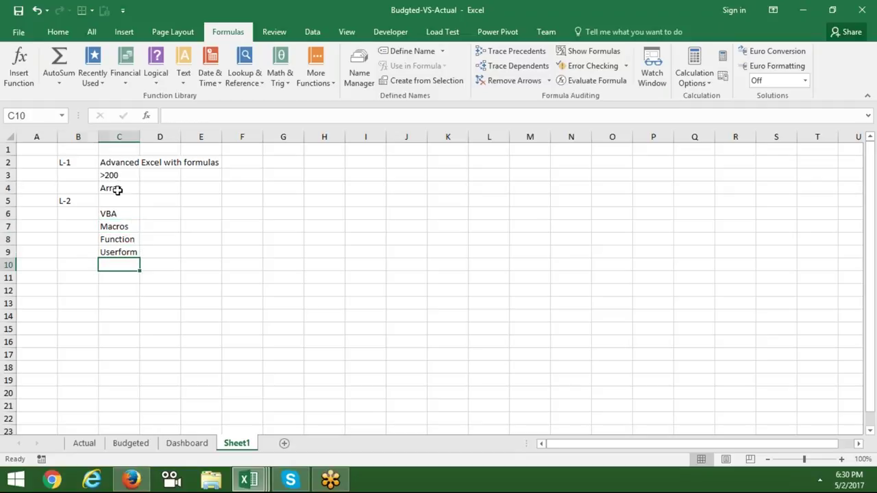
pyautogui.press('Left')
pyautogui.press('F2')
pyautogui.write('L-3')
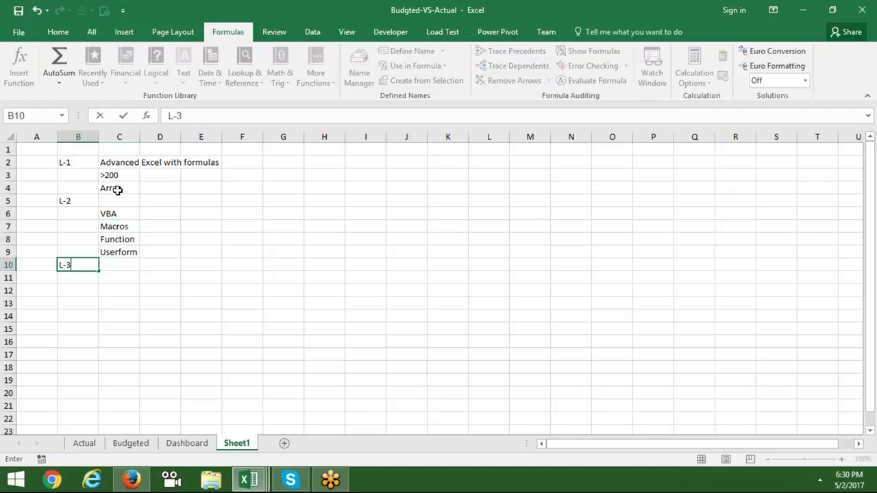
pyautogui.press('Tab')
# Step: Put 'ms access' in C11 as the first L-3 topic, replacing mistyped text
pyautogui.press('Down')
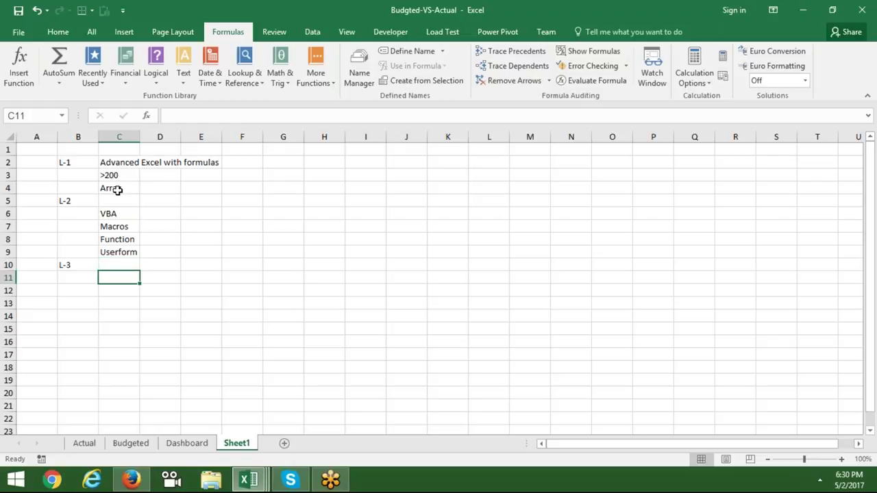
pyautogui.write('Daily Sales Report of')
pyautogui.press('BackSpace')
pyautogui.press('BackSpace')
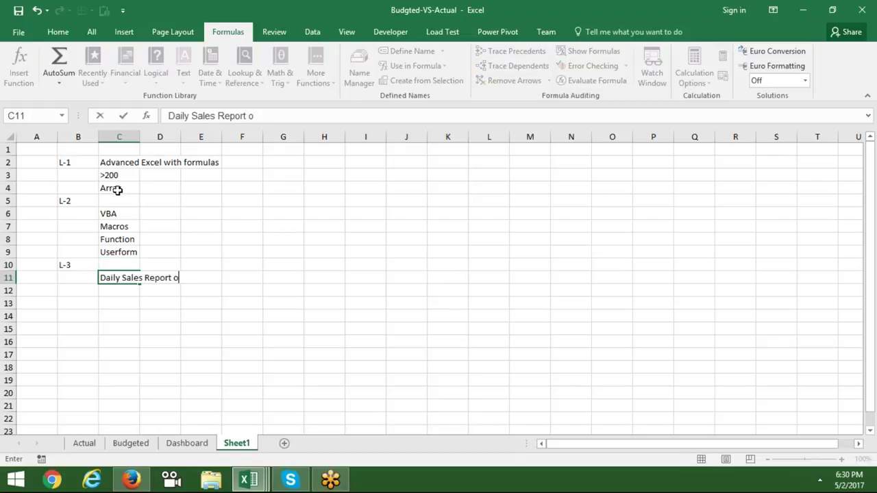
pyautogui.press('BackSpace')
pyautogui.press('BackSpace')
pyautogui.press('BackSpace')
pyautogui.press('BackSpace')
pyautogui.write('ms access')
pyautogui.press('Return')
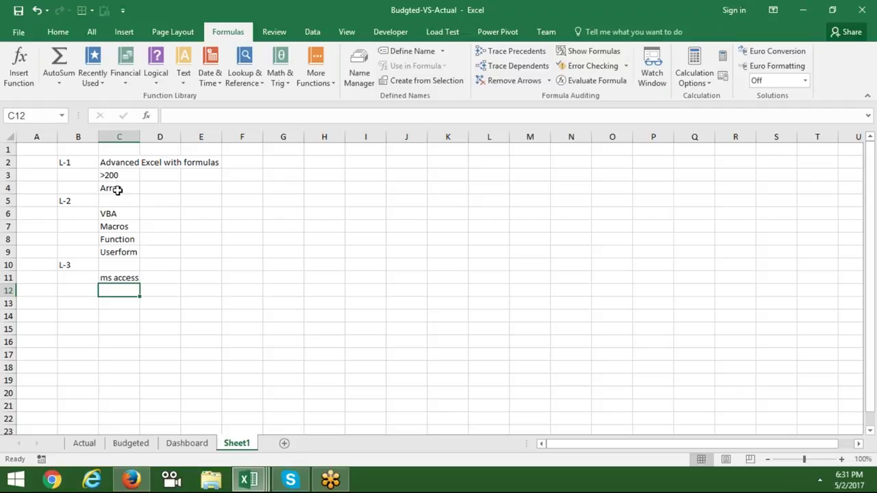
# Step: Enter 'SQL' in D12 and 'VBA' in D13 under ms access
pyautogui.press('Right')
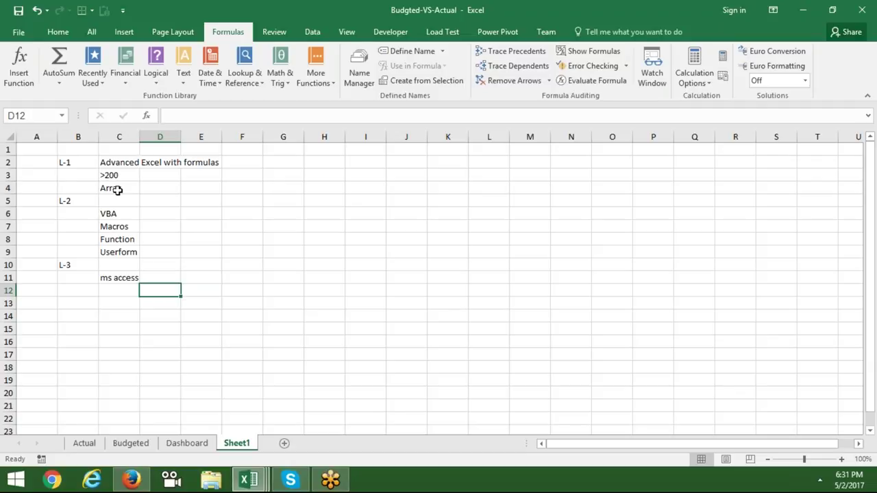
pyautogui.write('SQL')
pyautogui.press('Return')
pyautogui.write('VBA')
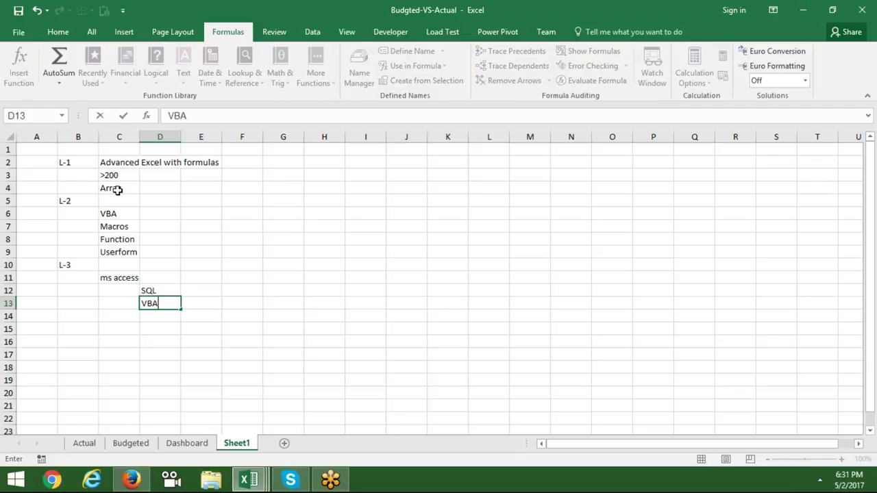
pyautogui.press('Return')
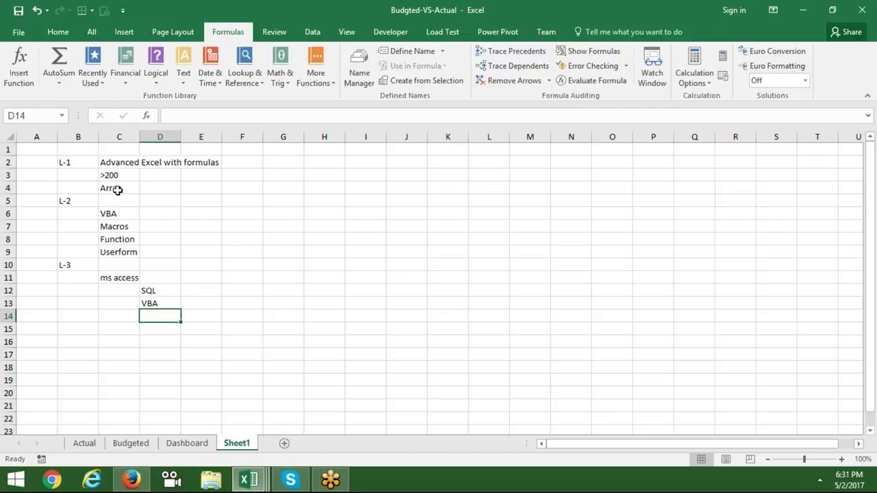
# Step: Select the L-1 and L-2 topic cells C2:C8
pyautogui.moveTo(113, 240); pyautogui.dragTo(111, 162)
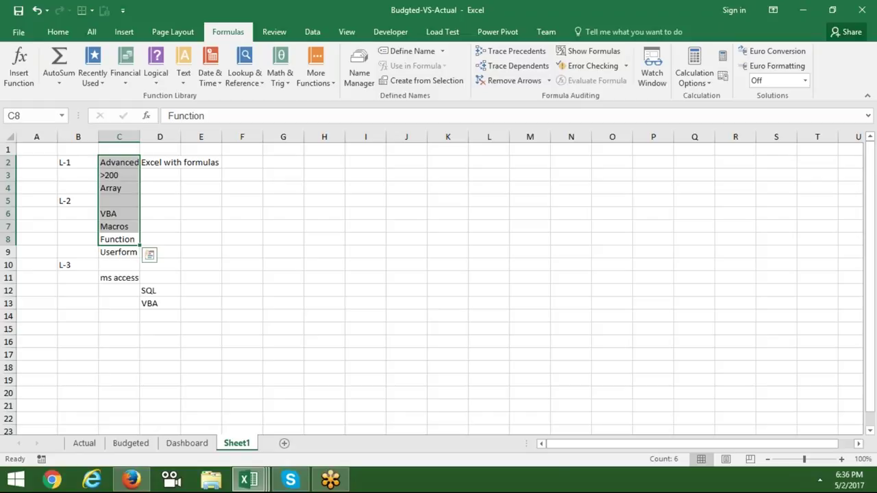
# Step: Enter the fee 15000 in cell C14, just below the L-3 topics SQL and VBA
pyautogui.moveTo(112, 165); pyautogui.dragTo(120, 277)
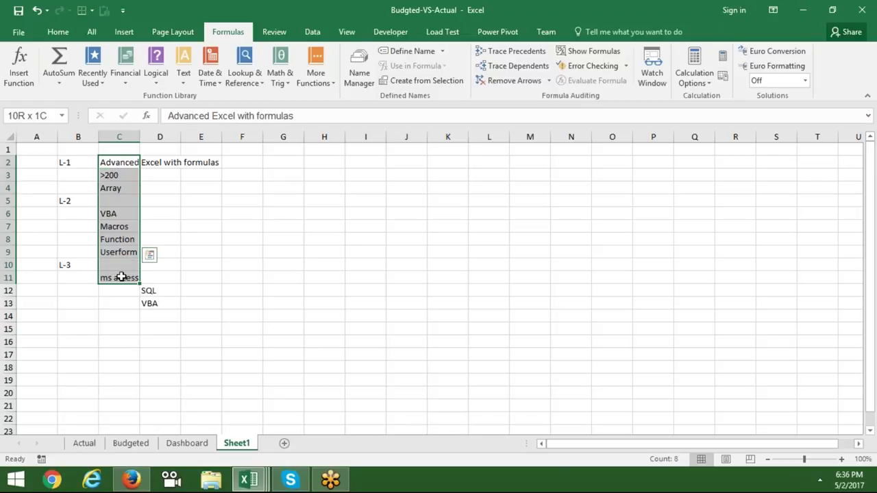
pyautogui.click(126, 318)
pyautogui.write('15000')
pyautogui.press('Return')
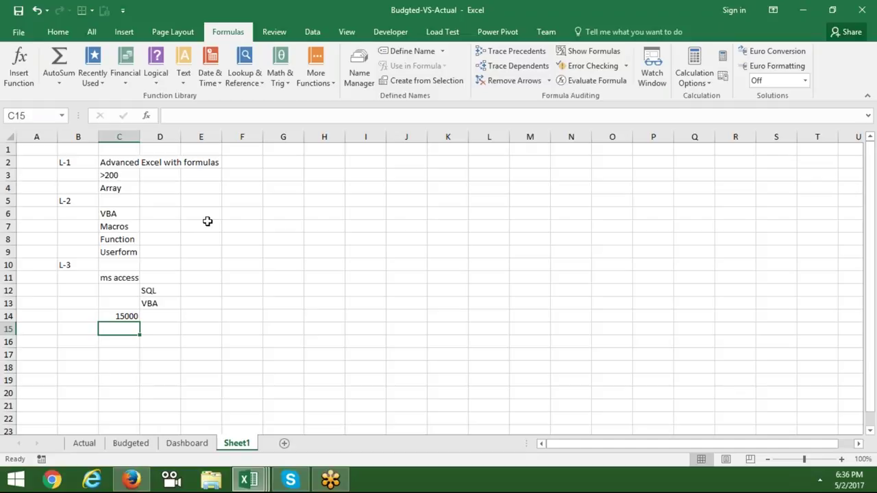
# Step: AutoFit column C so 'Advanced Excel with formulas' fits, then check the D cells beside the topics
pyautogui.doubleClick(144, 138)
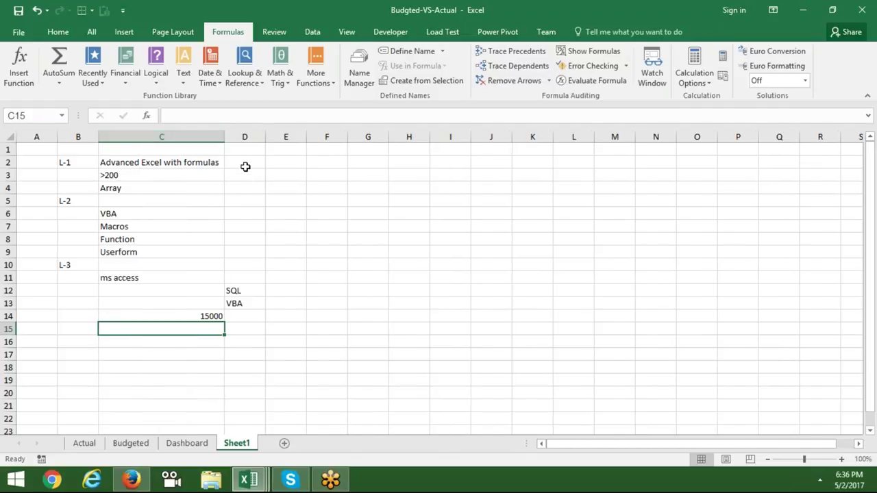
pyautogui.moveTo(245, 167); pyautogui.dragTo(249, 187)
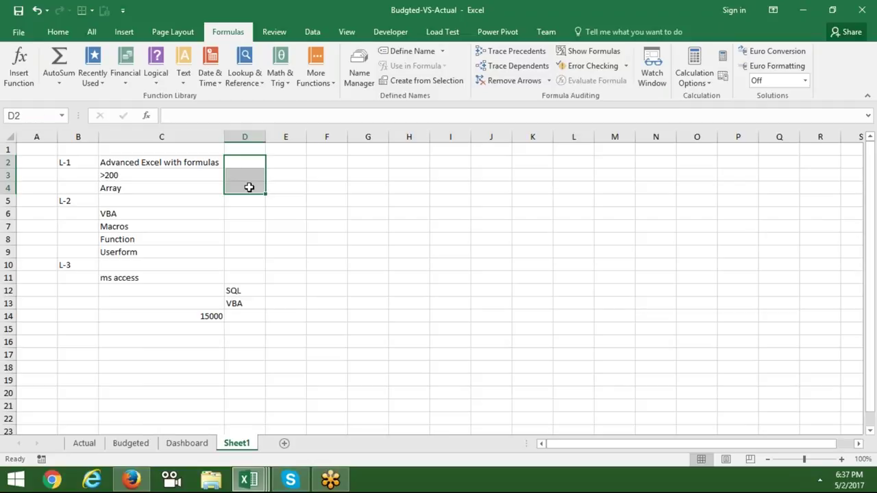
pyautogui.moveTo(240, 213); pyautogui.dragTo(235, 250)
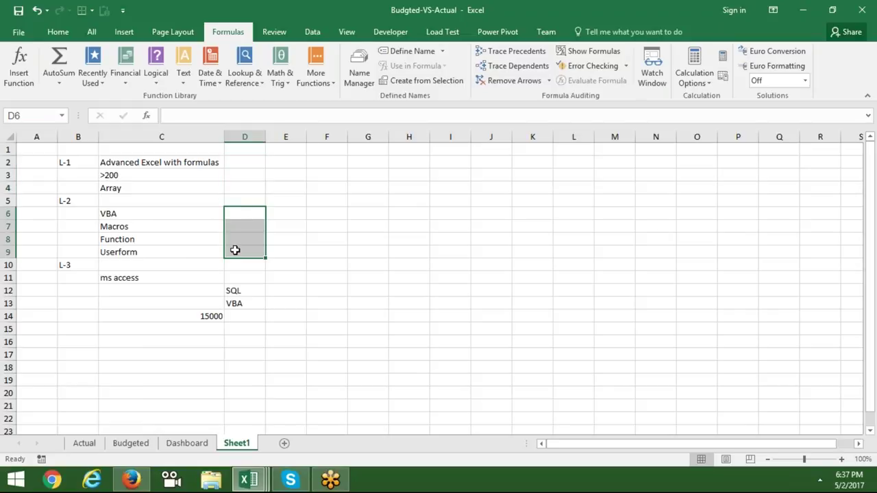
pyautogui.click(366, 163)
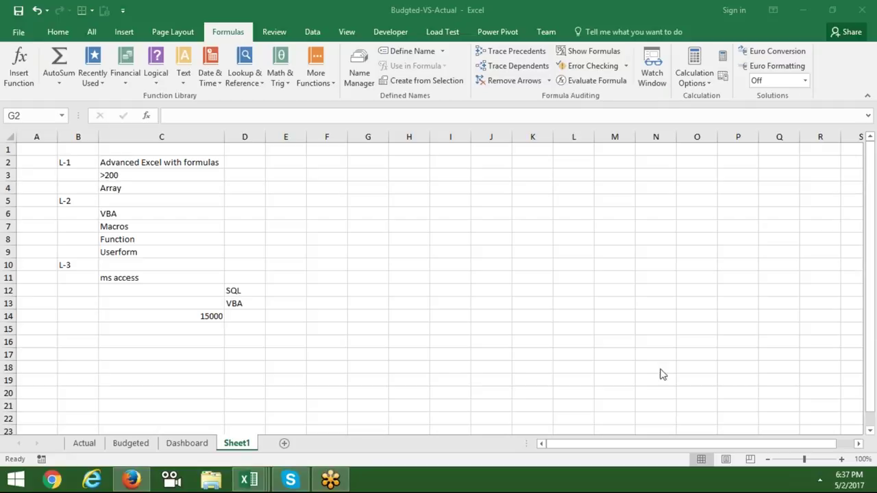
pyautogui.click(454, 351)
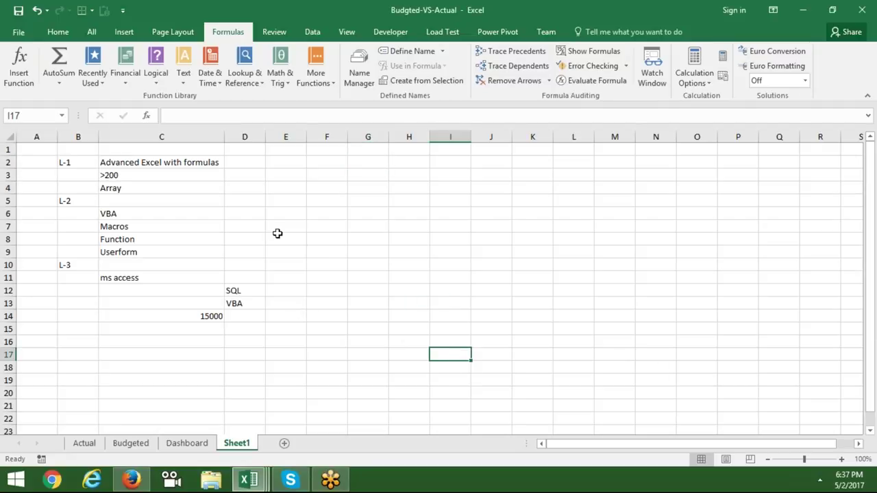
pyautogui.moveTo(152, 163); pyautogui.dragTo(146, 274)
pyautogui.moveTo(139, 213); pyautogui.dragTo(139, 252)
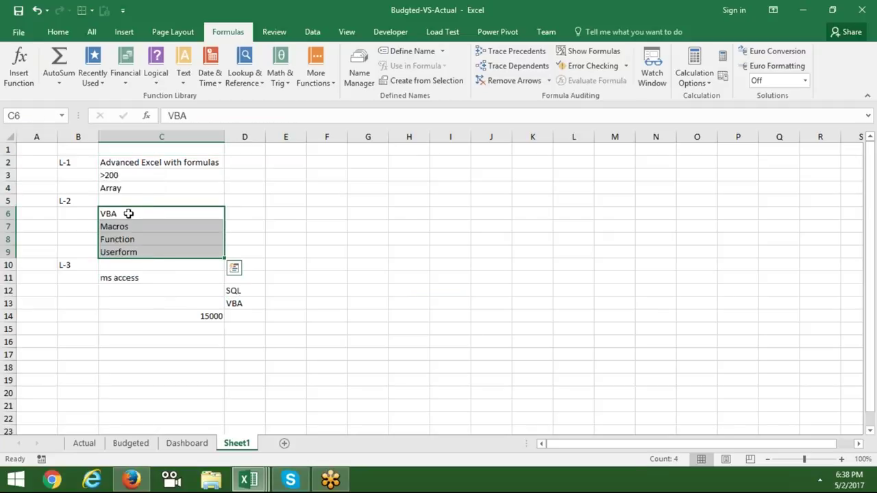
pyautogui.moveTo(122, 190); pyautogui.dragTo(119, 166)
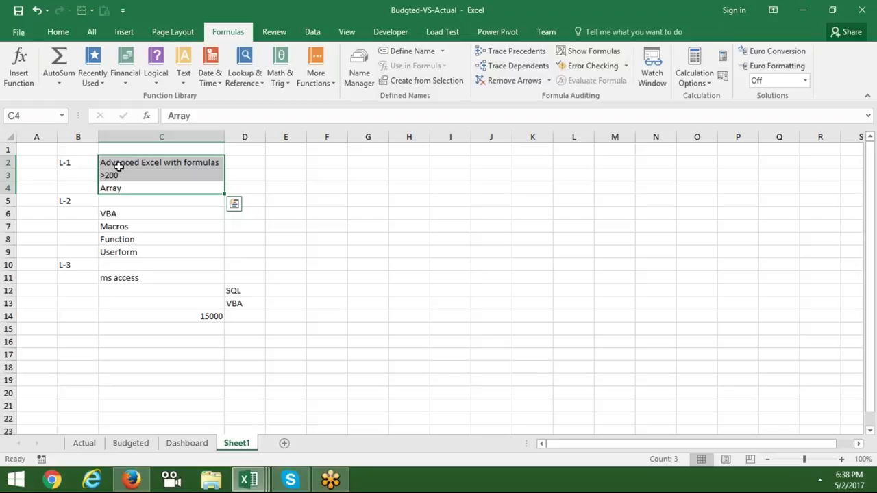
pyautogui.moveTo(114, 211); pyautogui.dragTo(115, 239)
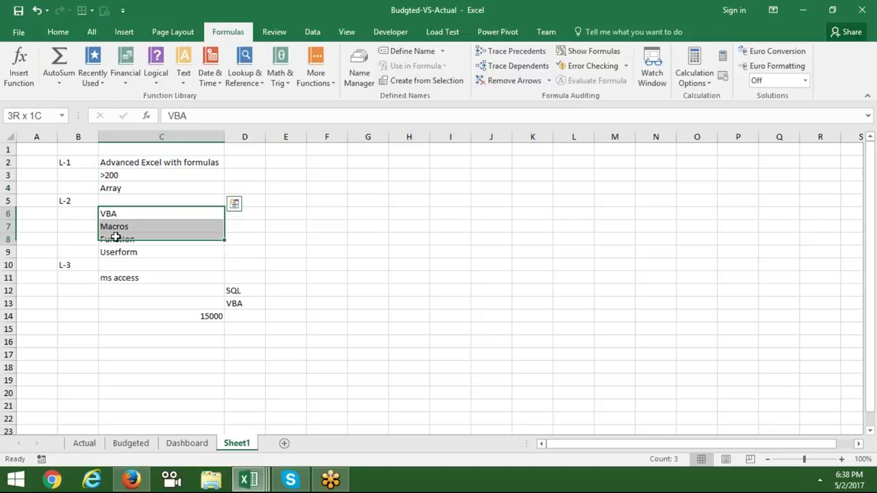
pyautogui.moveTo(114, 189); pyautogui.dragTo(113, 165)
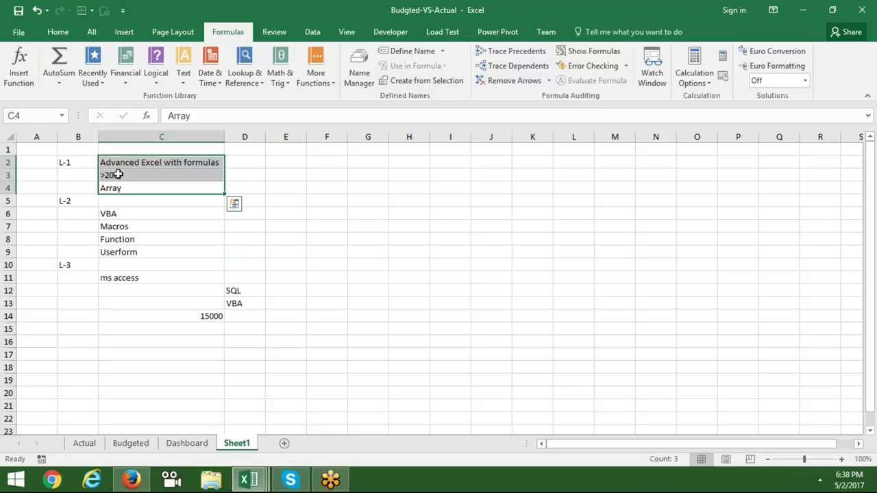
# Step: Enter the duration '3 Month' in D14 beside the 15000 fee
pyautogui.click(207, 315)
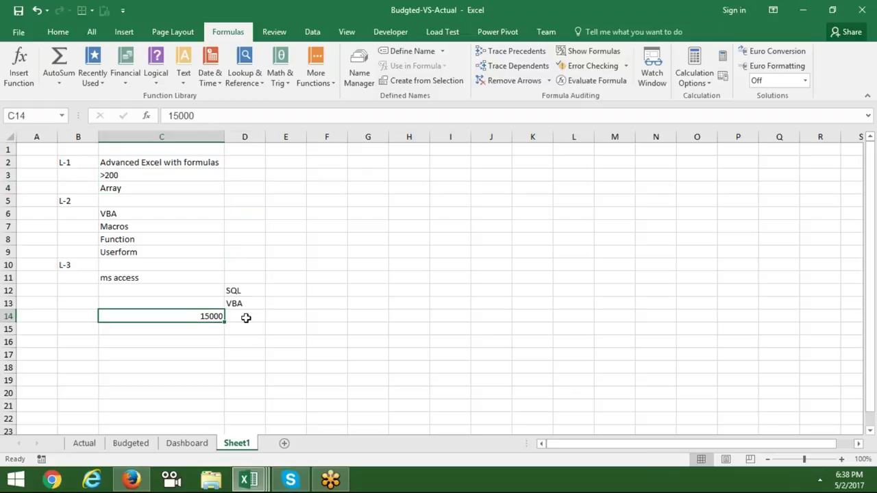
pyautogui.click(246, 318)
pyautogui.write('3')
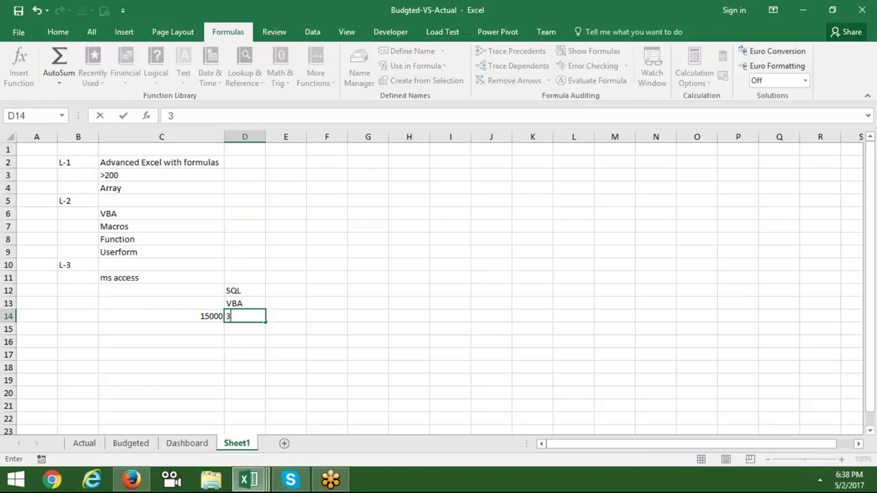
pyautogui.write(' mONTH')
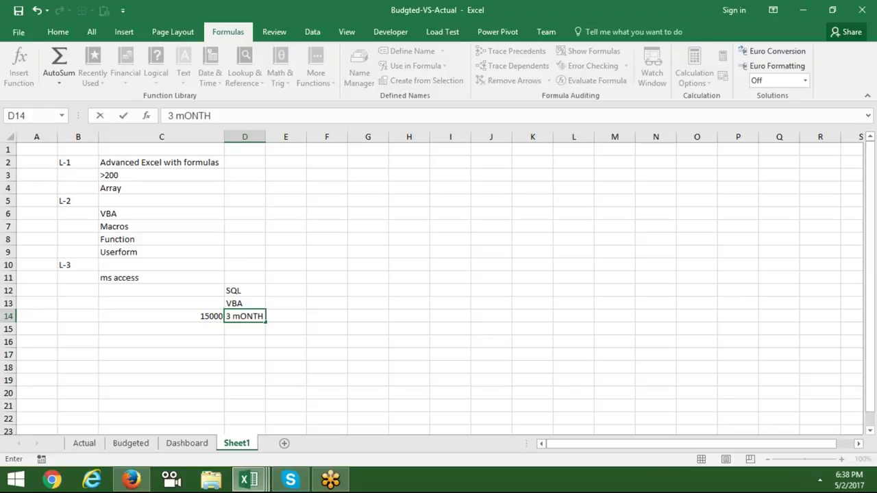
pyautogui.press('Return')
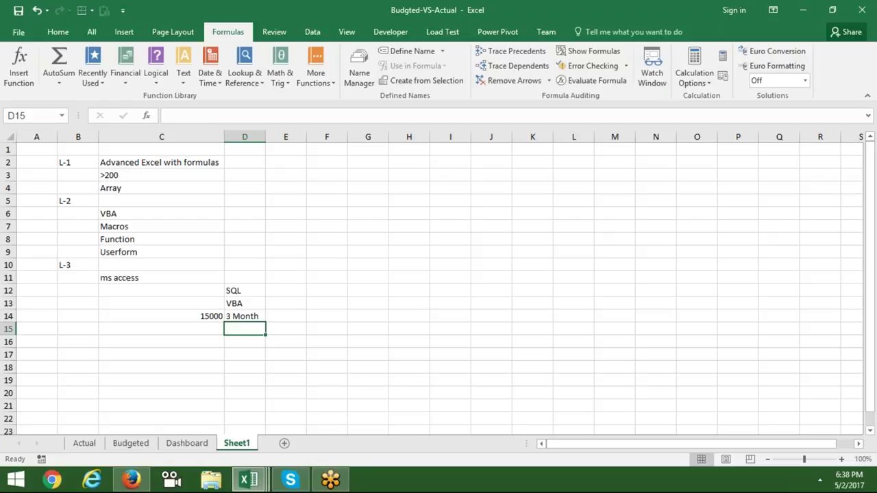
# Step: Enter the note '7500 * 2' in C15 below the 15000 fee
pyautogui.press('Left')
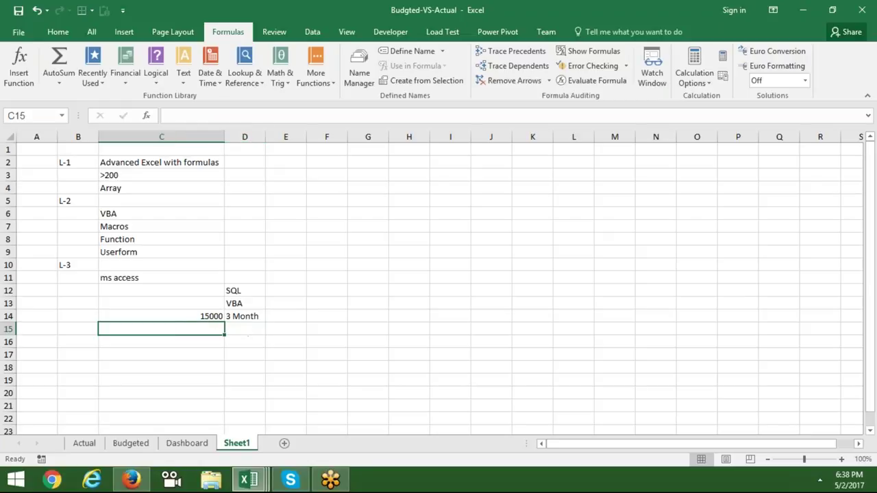
pyautogui.click(213, 312)
pyautogui.press('Right')
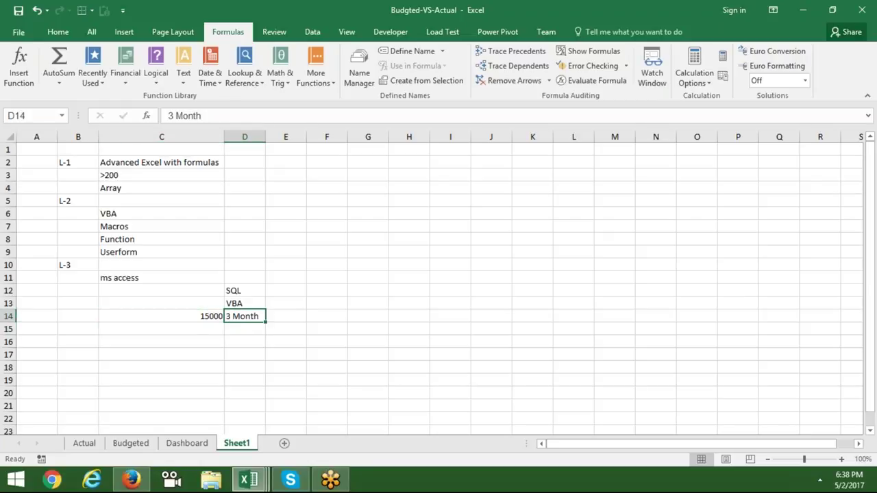
pyautogui.click(216, 325)
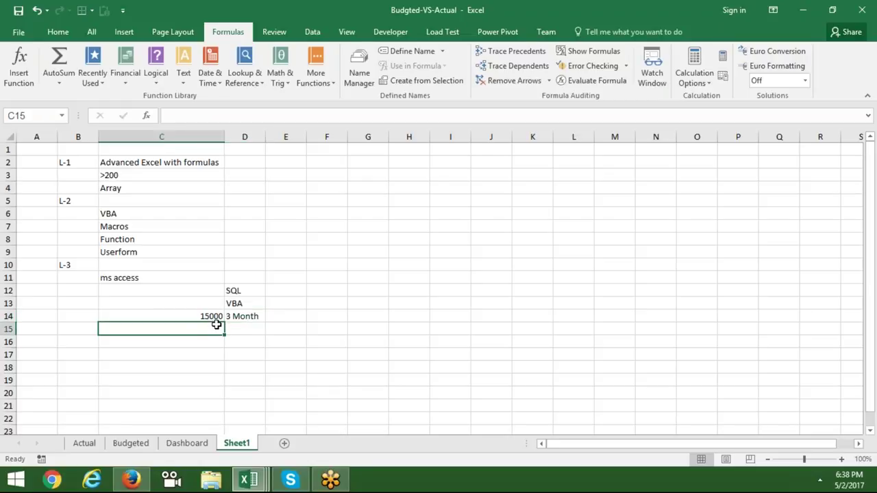
pyautogui.write('75000')
pyautogui.press('BackSpace')
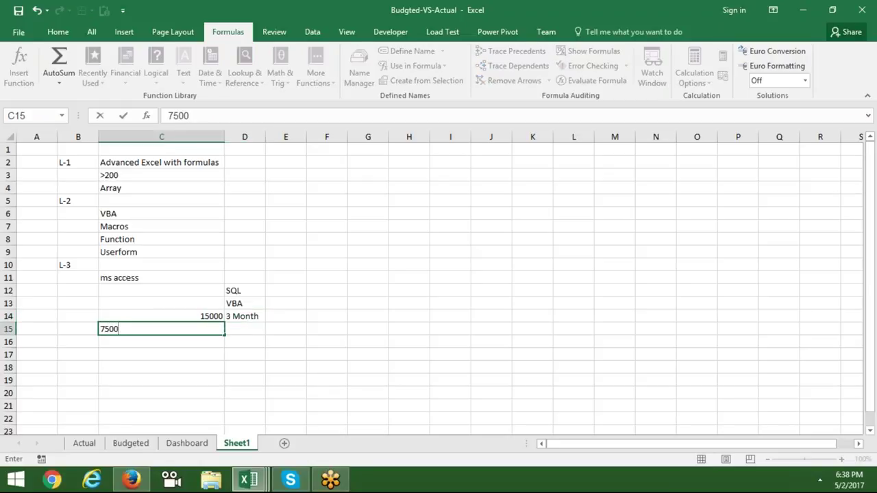
pyautogui.write('* 2')
pyautogui.press('Return')
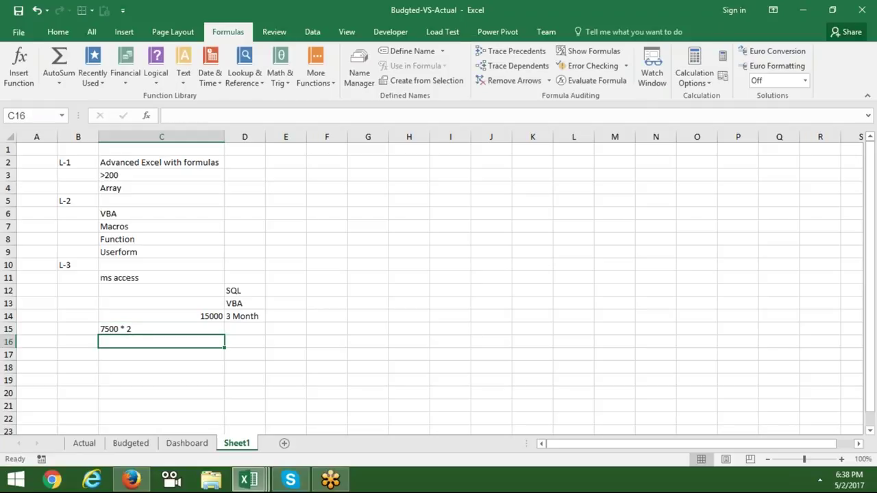
# Step: Put 'Morning' in B17 and '7.00 am' beside it in C17
pyautogui.click(162, 355)
pyautogui.click(77, 354)
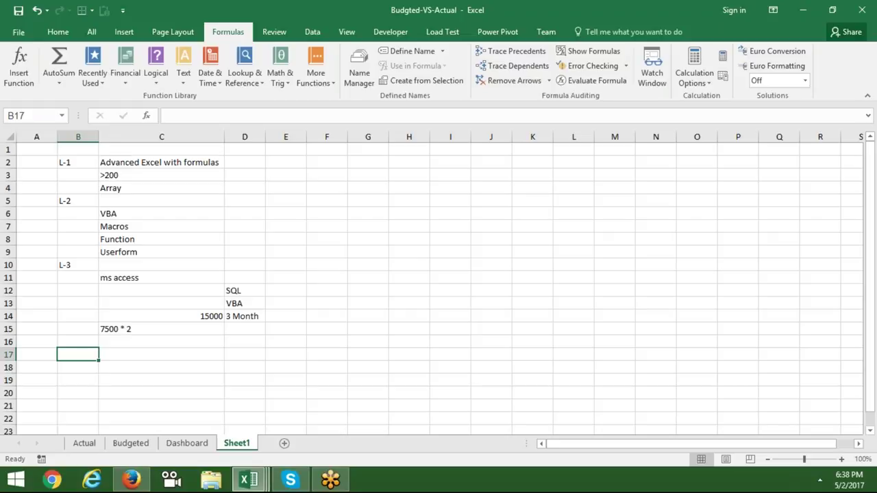
pyautogui.write('Morning')
pyautogui.press('Tab')
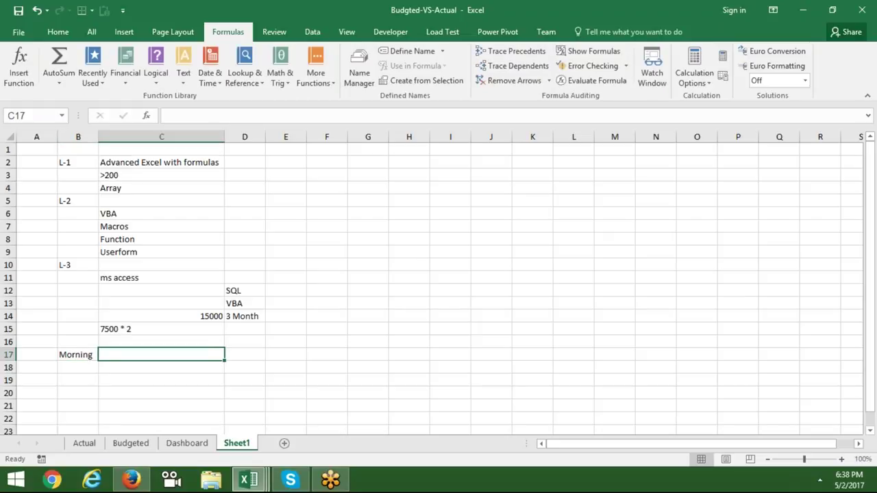
pyautogui.write('7.')
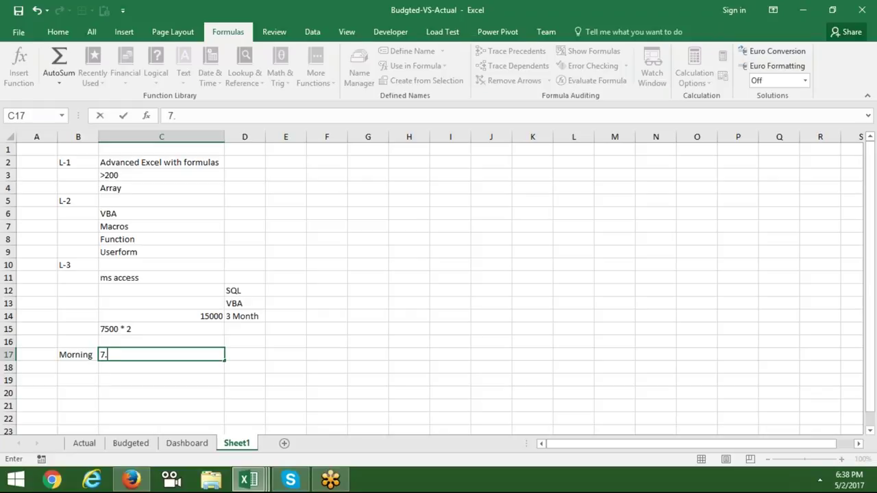
pyautogui.write('00 am')
pyautogui.click(78, 368)
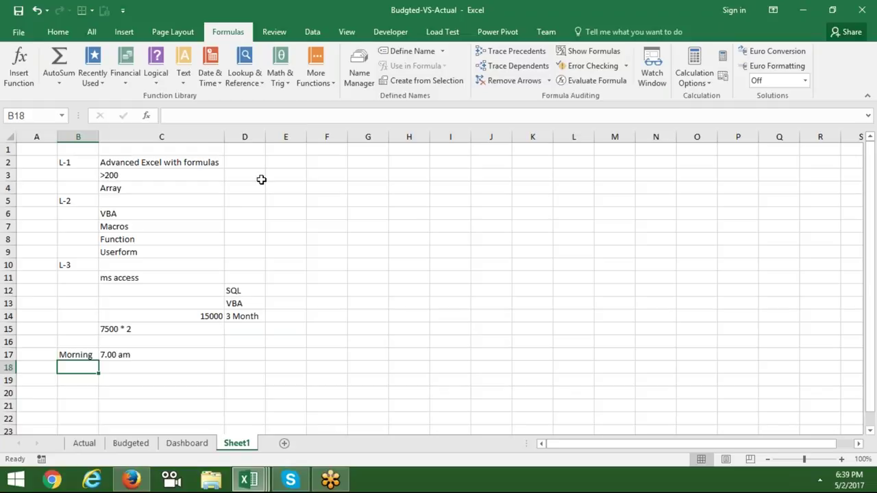
# Step: Merge cells D2:D4 beside the three L-1 topics
pyautogui.moveTo(206, 162); pyautogui.dragTo(206, 183)
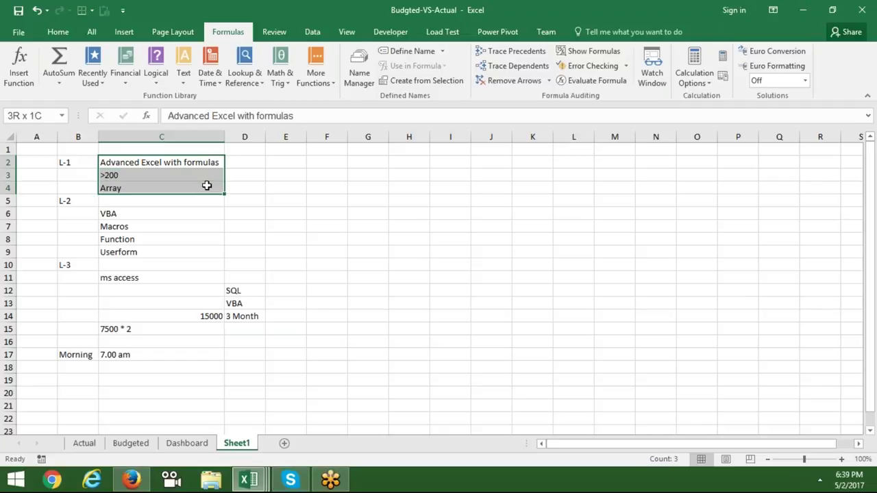
pyautogui.moveTo(244, 162); pyautogui.dragTo(247, 185)
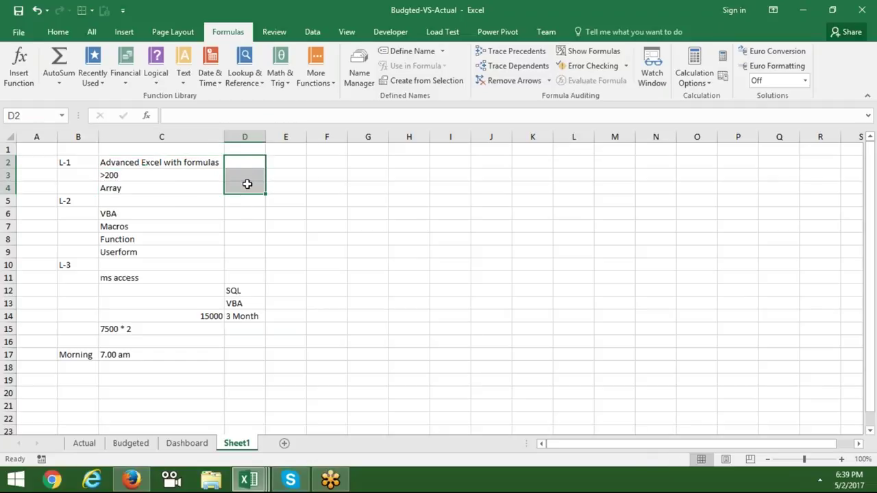
pyautogui.click(58, 33)
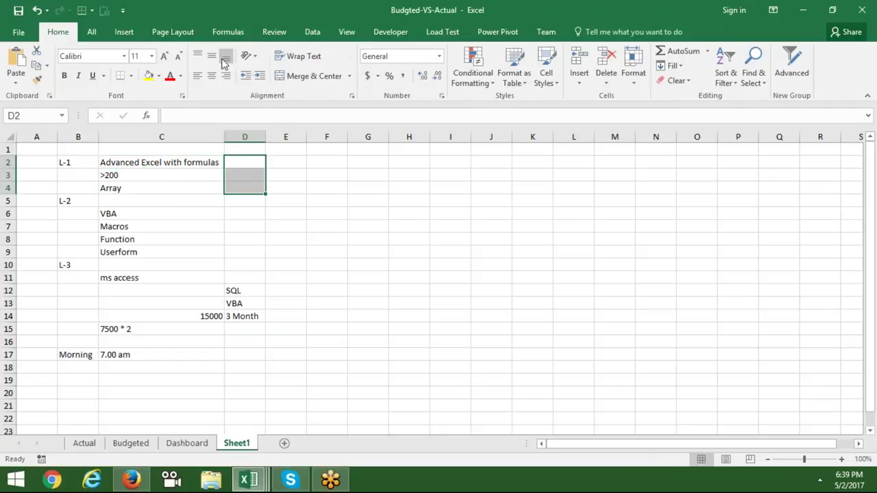
pyautogui.click(288, 77)
# Step: Enter the L-1 duration '1.5 month' in E2, correcting the typo
pyautogui.click(288, 163)
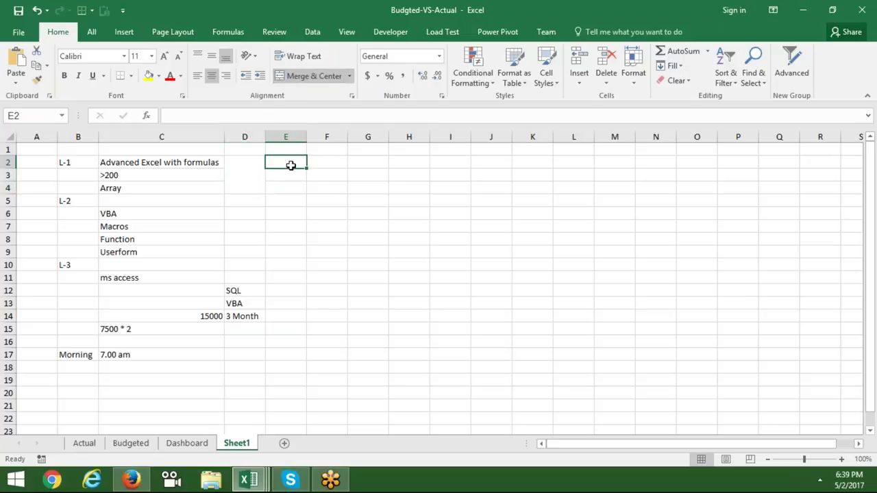
pyautogui.write('1.5')
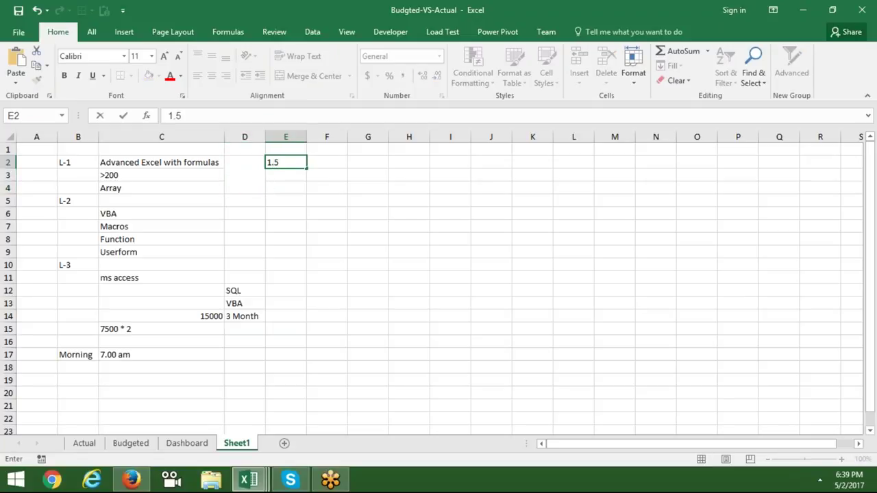
pyautogui.write(' monyh')
pyautogui.hotkey('ctrl', 'Return')
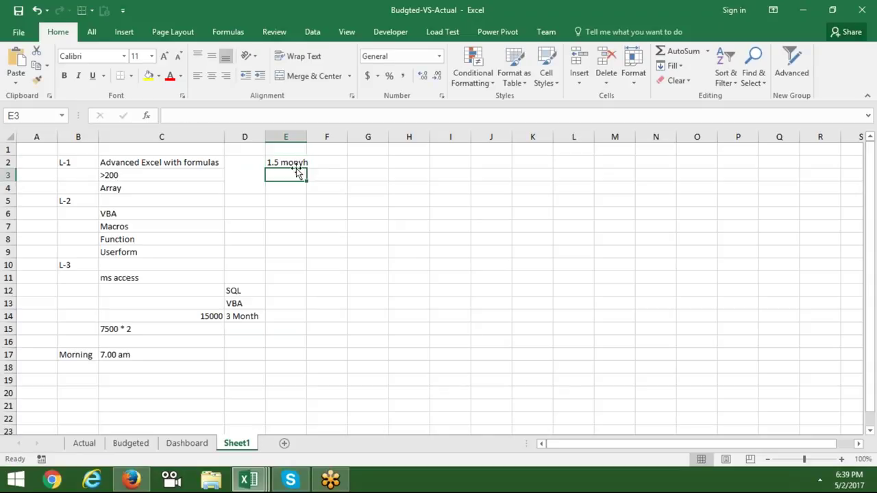
pyautogui.doubleClick(302, 165)
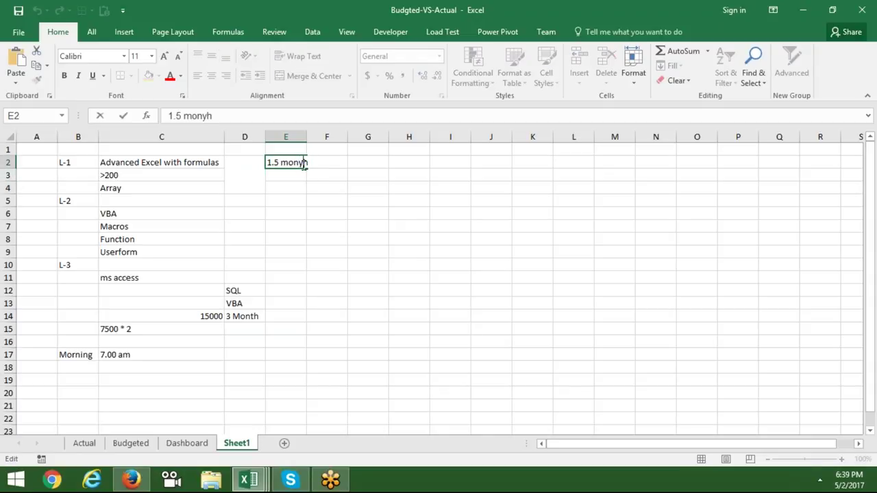
pyautogui.press('BackSpace')
pyautogui.write('t')
pyautogui.press('Return')
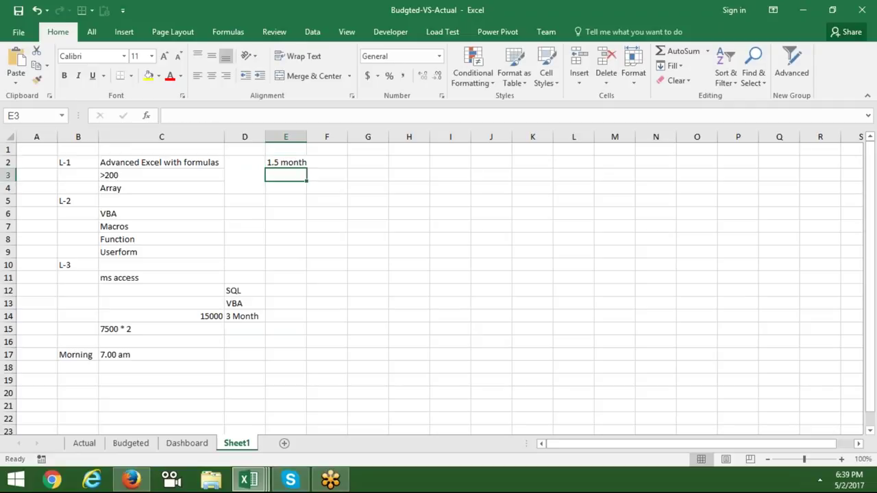
# Step: AutoFit column E so '1.5 month' shows fully
pyautogui.moveTo(146, 209); pyautogui.dragTo(144, 251)
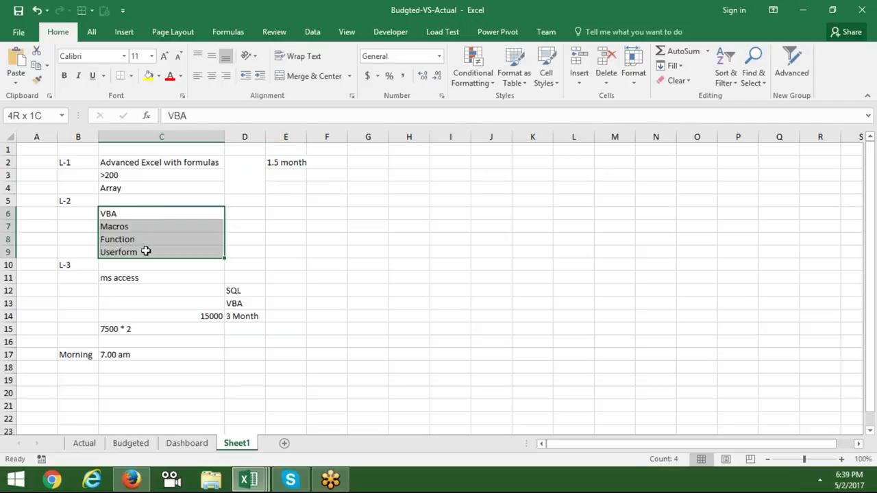
pyautogui.moveTo(128, 186); pyautogui.dragTo(123, 163)
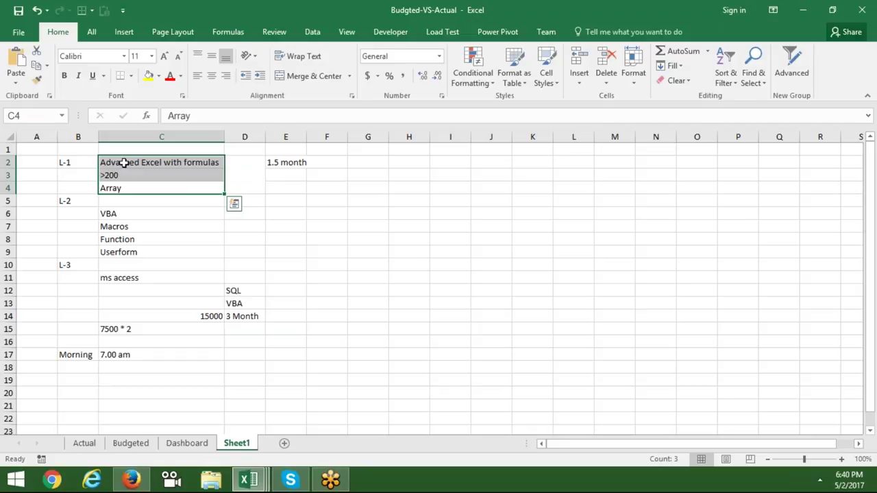
pyautogui.click(303, 174)
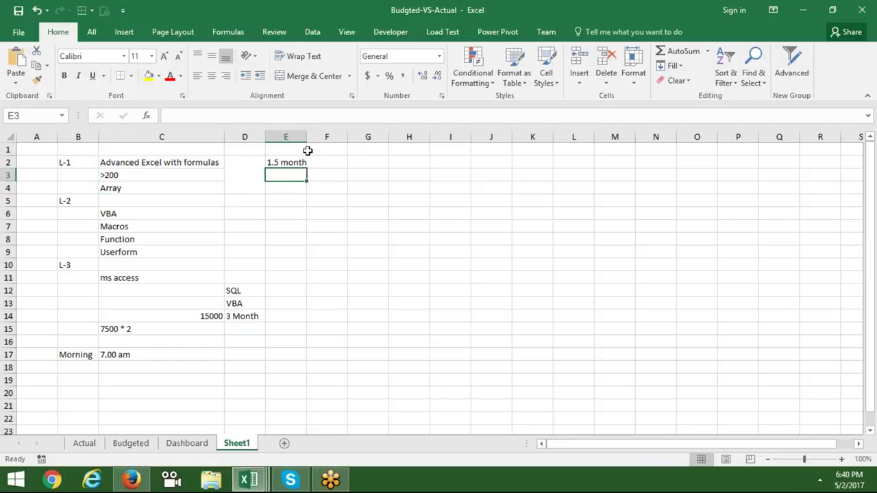
pyautogui.doubleClick(306, 137)
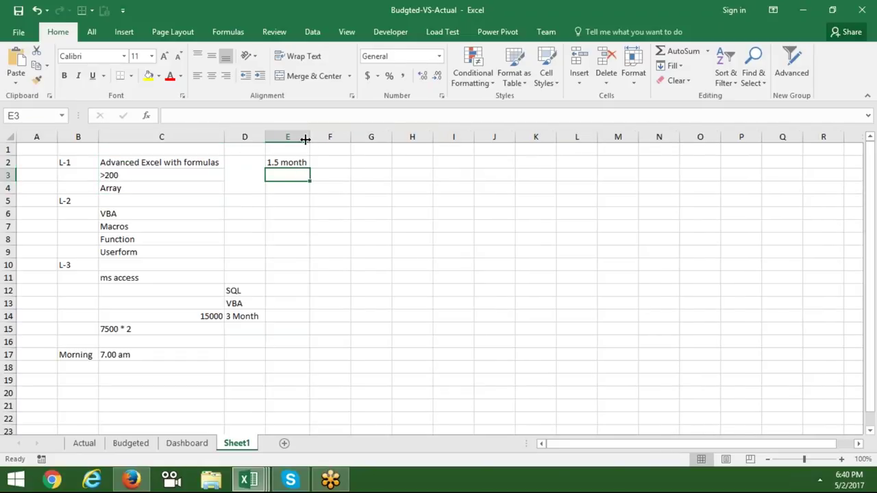
pyautogui.click(231, 174)
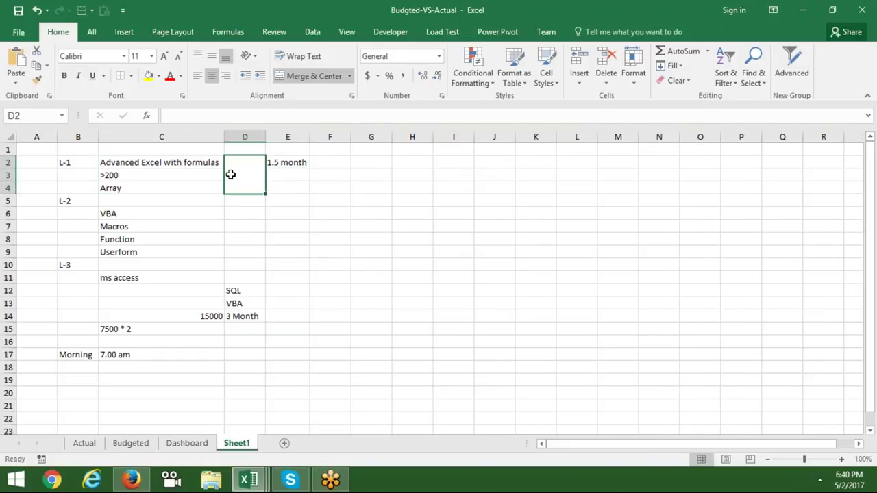
# Step: Enter 75000 in F2 as the L-1 fee, then check the L-1 block C2:F4
pyautogui.doubleClick(342, 161)
pyautogui.write('75000')
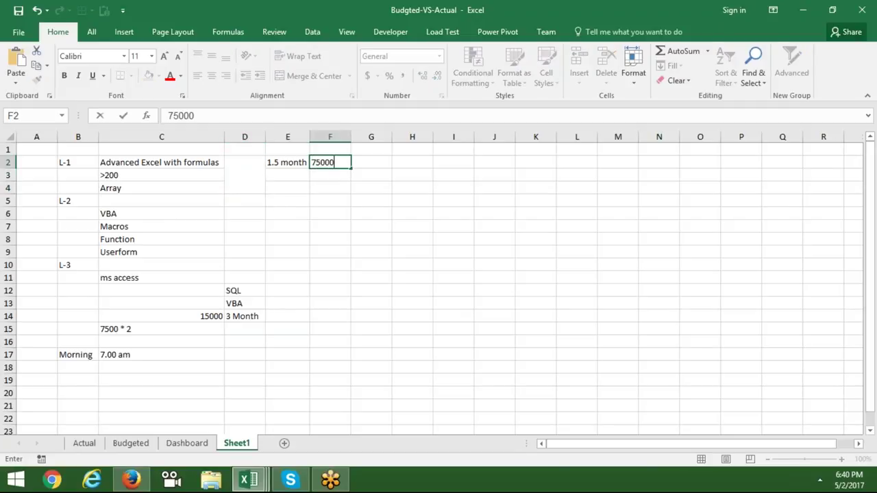
pyautogui.press('Return')
pyautogui.click(336, 192)
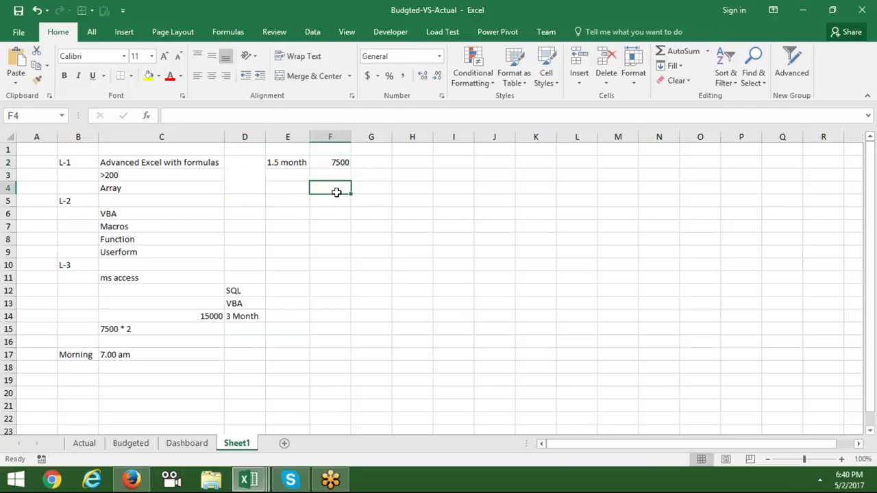
pyautogui.moveTo(192, 162); pyautogui.dragTo(312, 174)
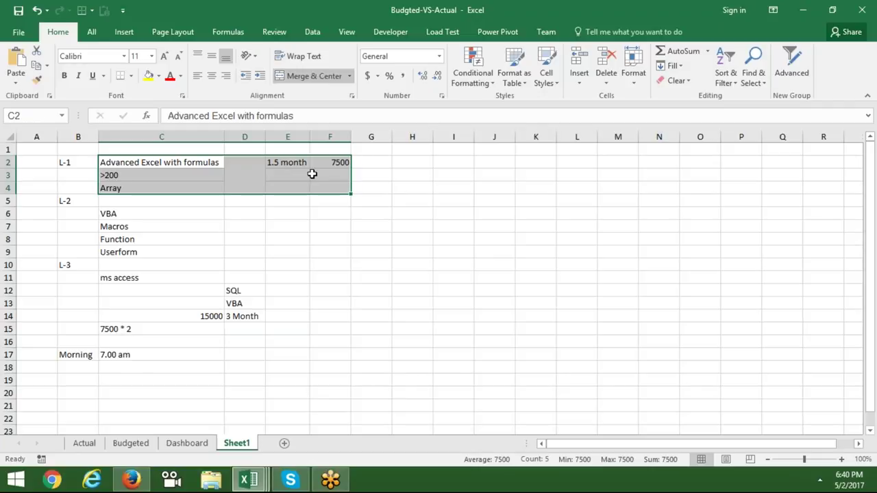
pyautogui.click(278, 203)
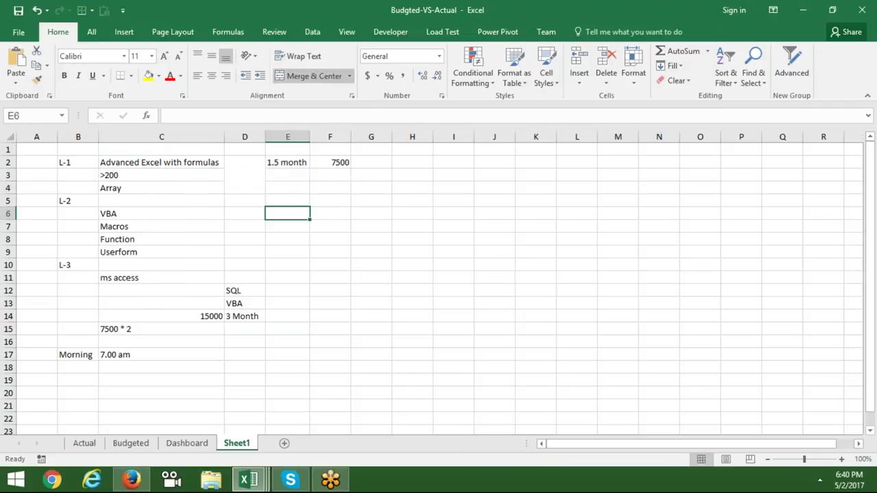
pyautogui.click(251, 176)
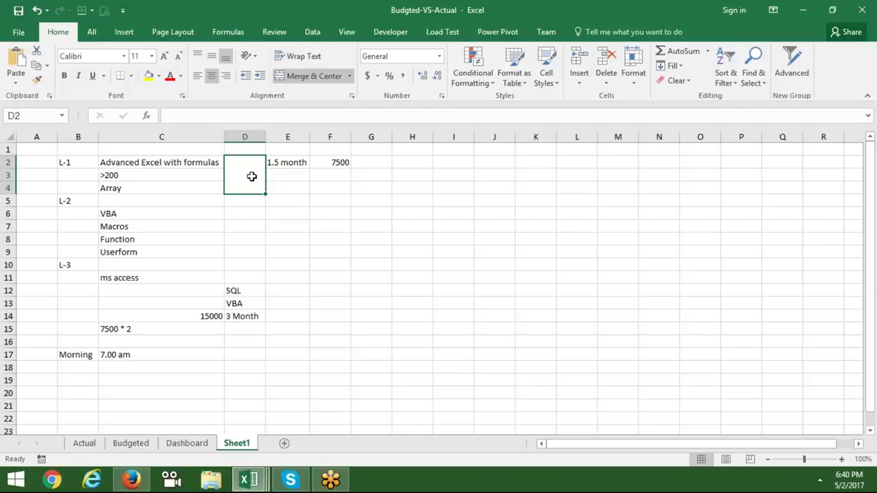
pyautogui.moveTo(194, 163); pyautogui.dragTo(191, 189)
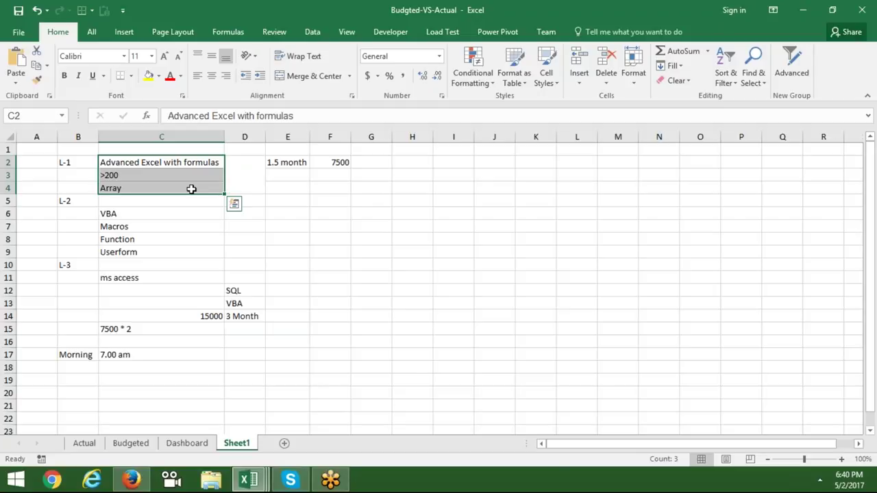
pyautogui.click(325, 204)
# Step: Enter '3 batch' in F5 on the L-2 row and return up toward the 7500 fee
pyautogui.write('3')
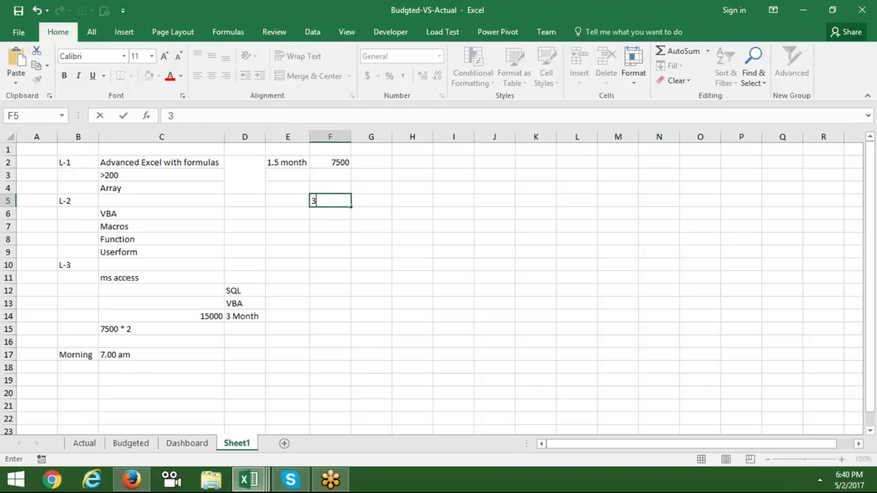
pyautogui.write(' bat')
pyautogui.write('ch')
pyautogui.press('Return')
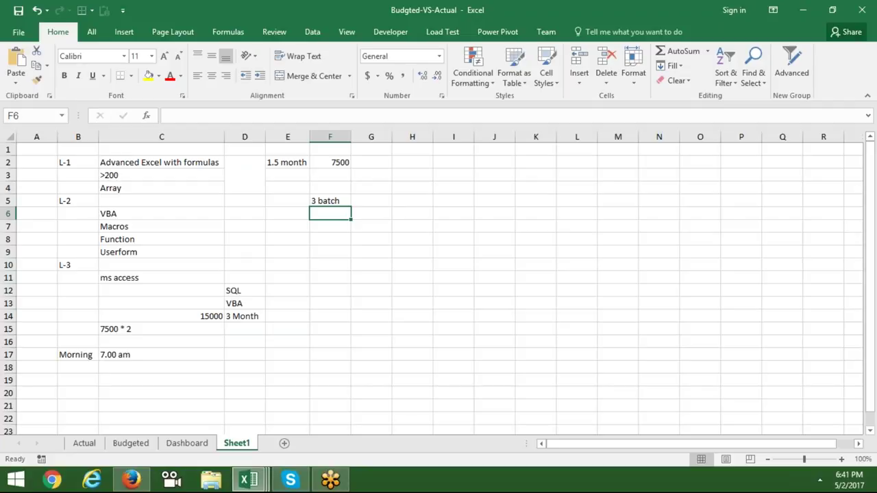
pyautogui.press('Up')
pyautogui.press('Up')
pyautogui.press('Up')
pyautogui.press('Up')
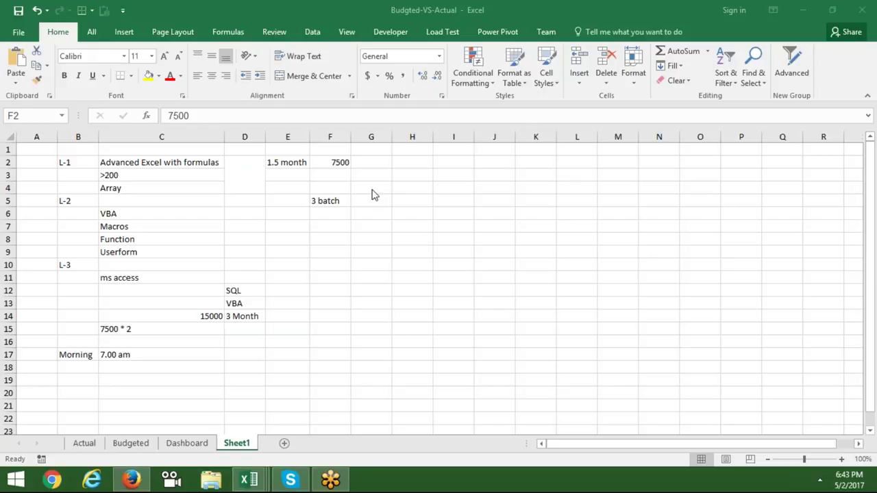
pyautogui.click(247, 318)
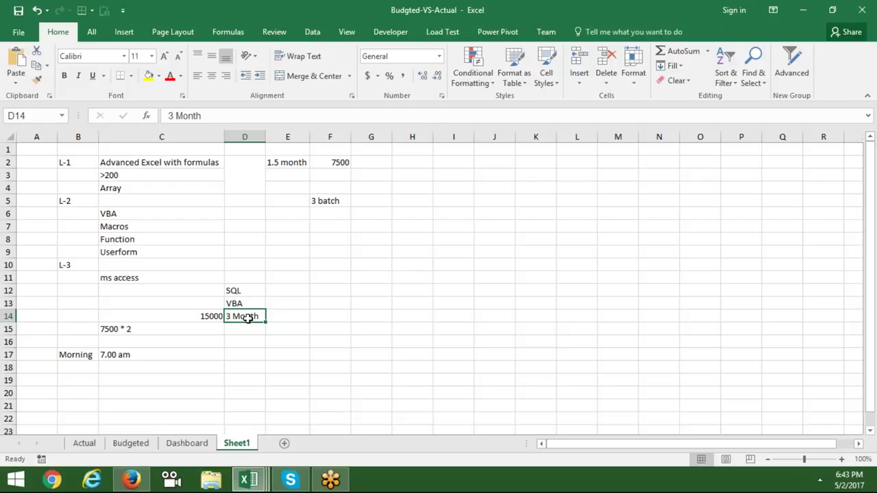
pyautogui.click(179, 327)
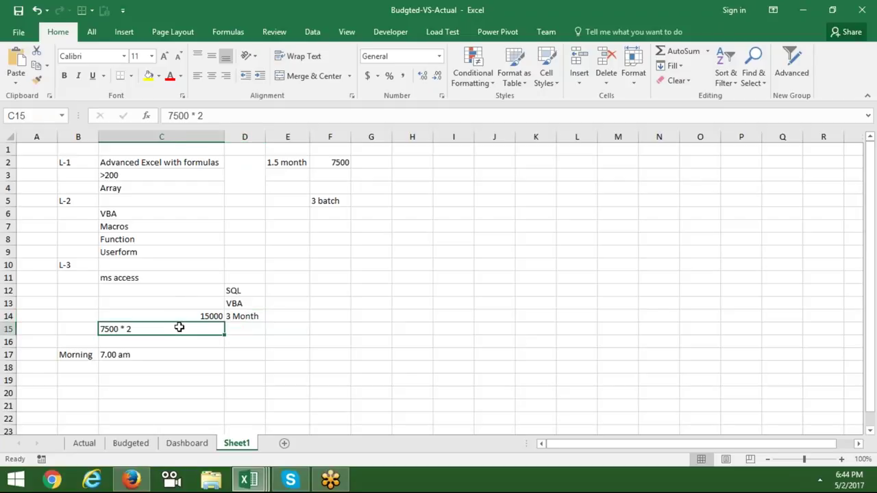
pyautogui.click(166, 354)
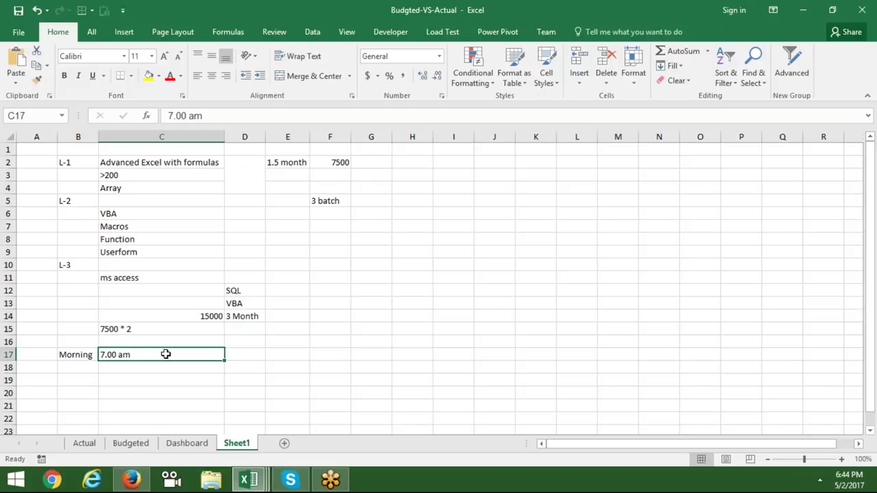
pyautogui.click(268, 380)
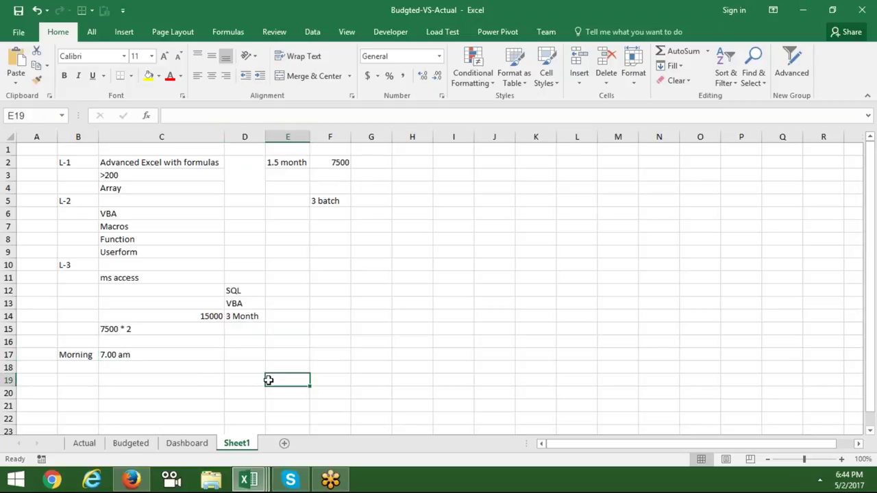
pyautogui.click(219, 353)
pyautogui.click(206, 341)
pyautogui.click(170, 353)
pyautogui.click(160, 367)
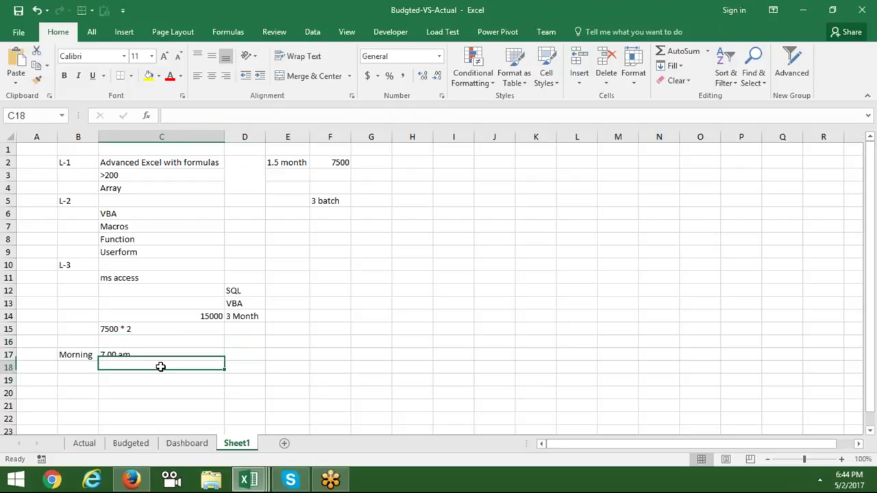
pyautogui.click(243, 355)
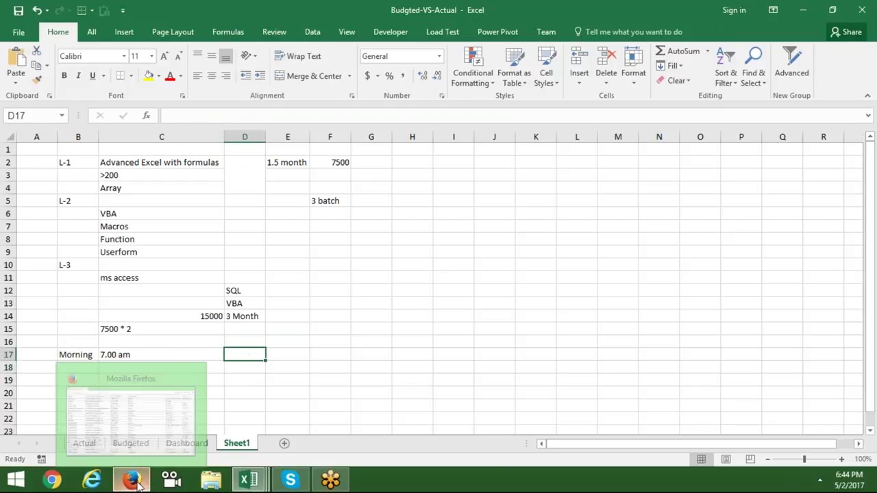
# Step: Glance at the Firefox contact table, then switch to a new blank Chrome window
pyautogui.click(133, 482)
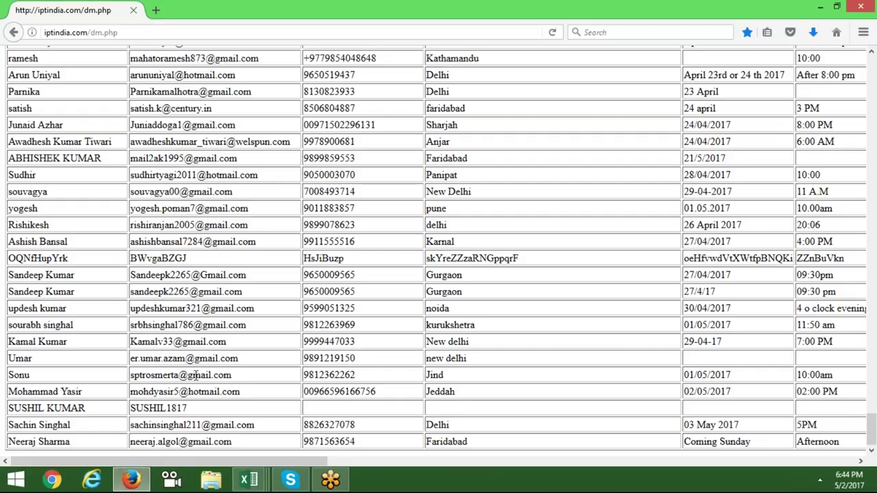
pyautogui.click(53, 481)
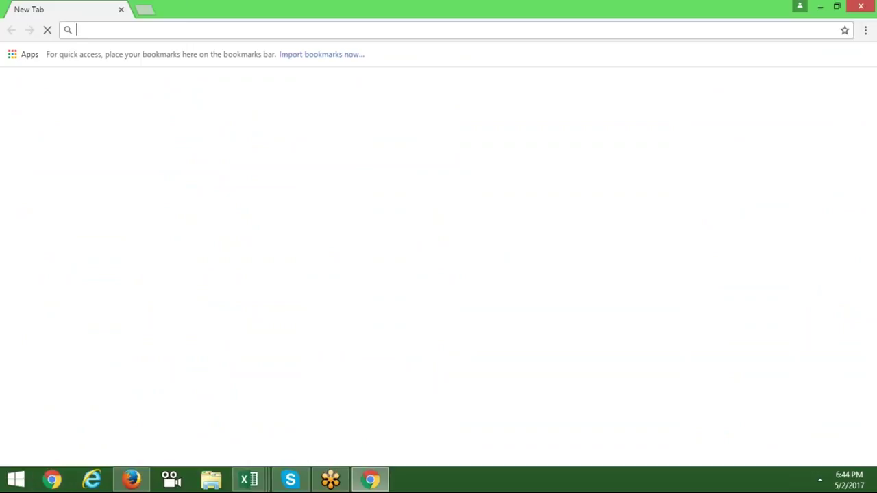
# Step: Go to gmail.com, search the mailbox for 'level', and open the Video Links conversation
pyautogui.write('gmail.com')
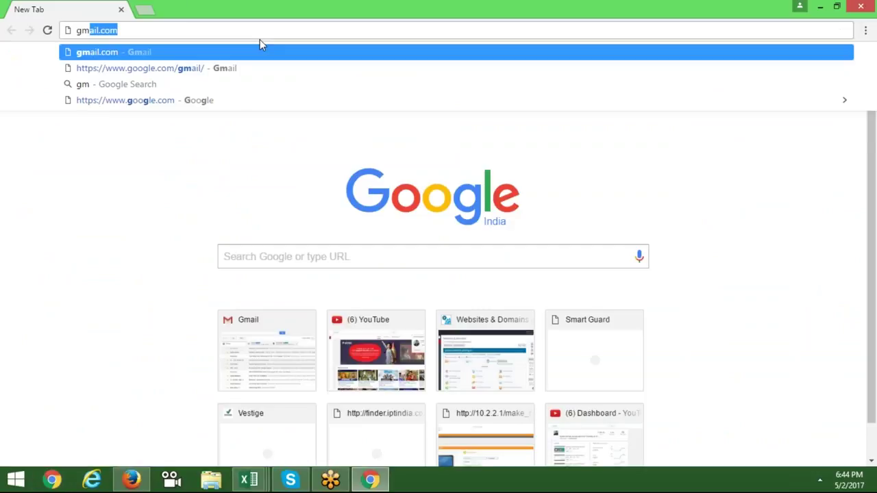
pyautogui.press('Return')
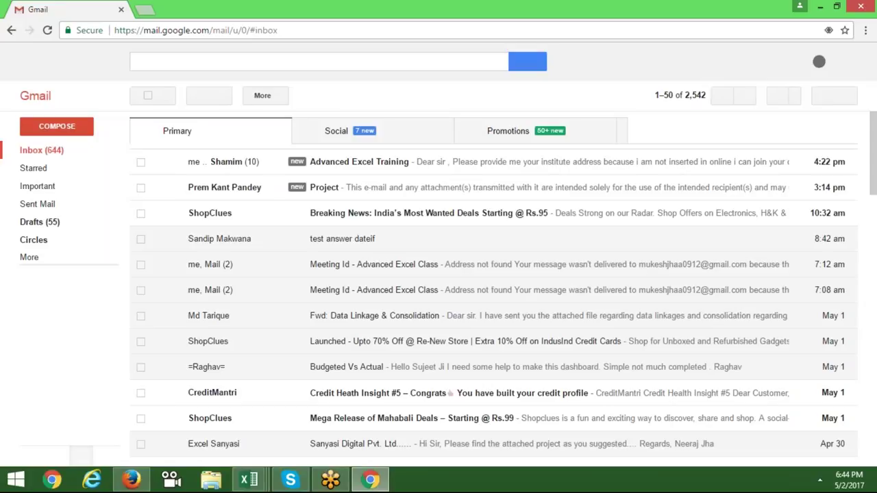
pyautogui.click(251, 103)
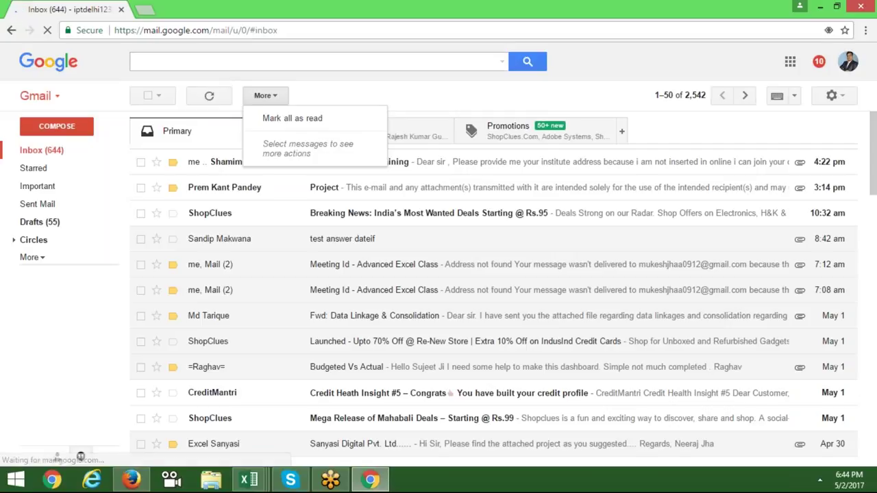
pyautogui.click(225, 63)
pyautogui.write('level')
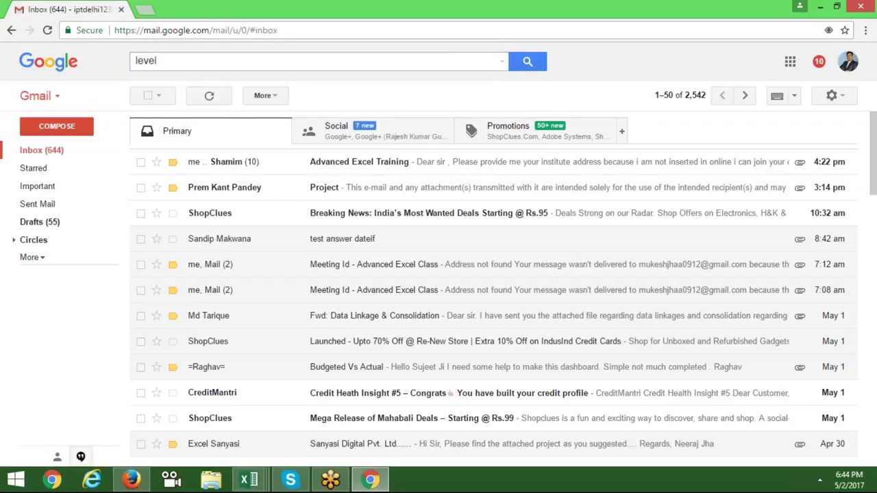
pyautogui.press('Return')
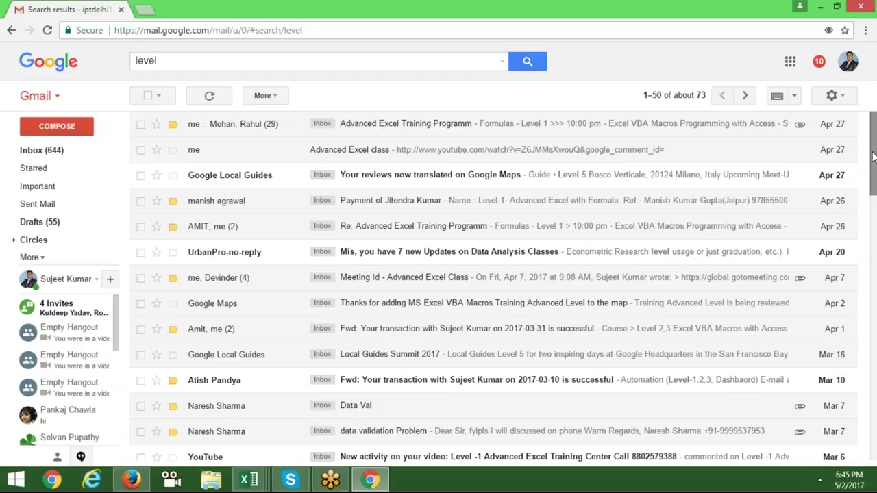
pyautogui.moveTo(873, 157); pyautogui.dragTo(874, 233)
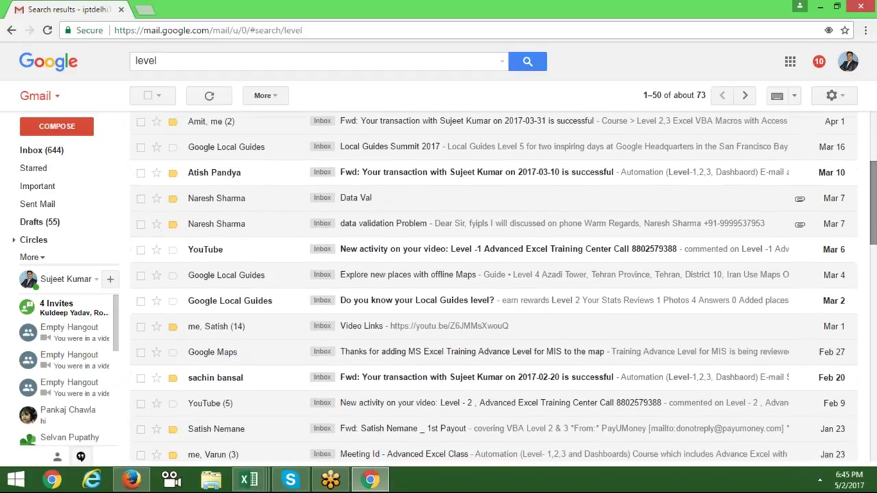
pyautogui.click(654, 329)
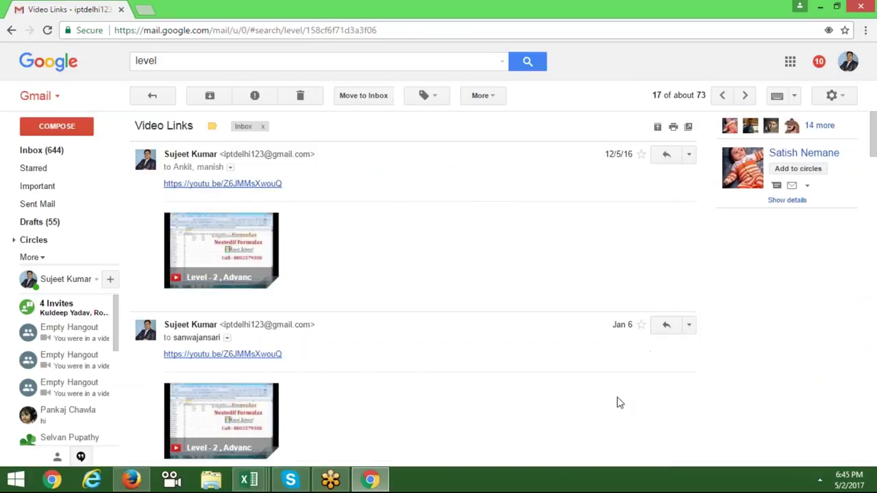
# Step: Copy the first youtu.be link and paste it into a new message body
pyautogui.moveTo(298, 189); pyautogui.dragTo(163, 185)
pyautogui.hotkey('ctrl', 'c')
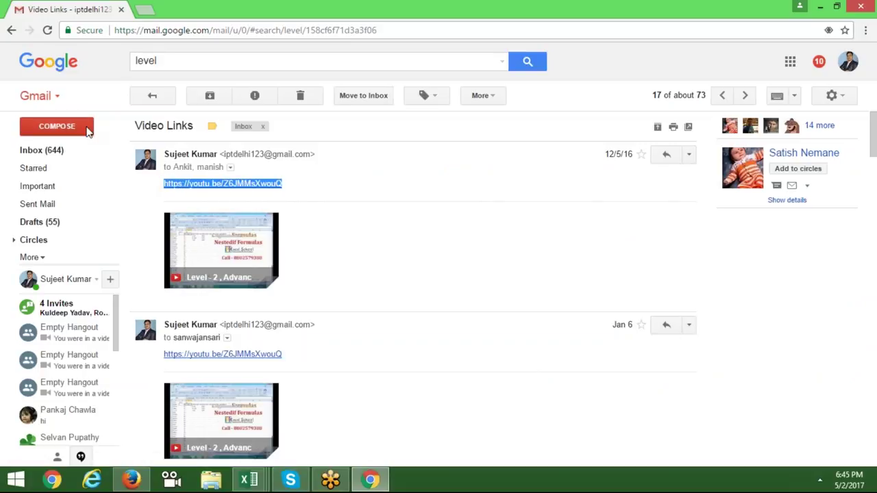
pyautogui.click(87, 132)
pyautogui.click(583, 269)
pyautogui.hotkey('ctrl', 'v')
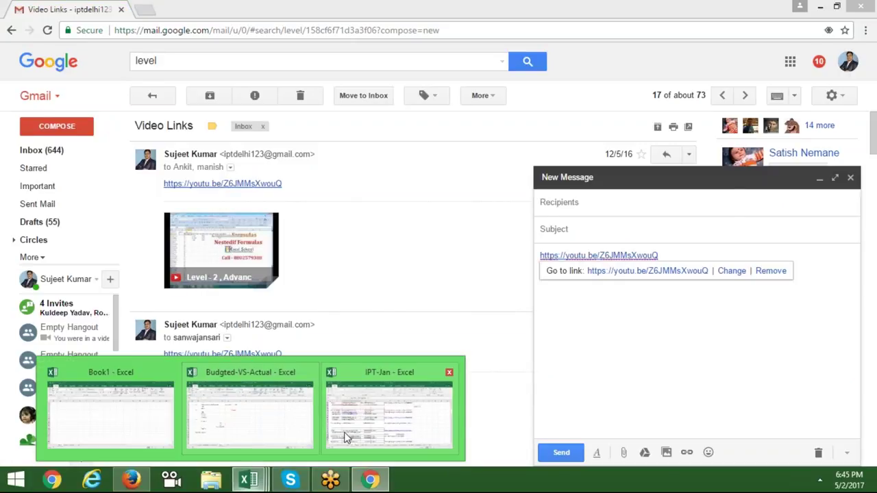
pyautogui.click(348, 377)
# Step: Copy the two e-mail addresses in cells C39:C40 of the IPT-Jan sheet
pyautogui.click(392, 320)
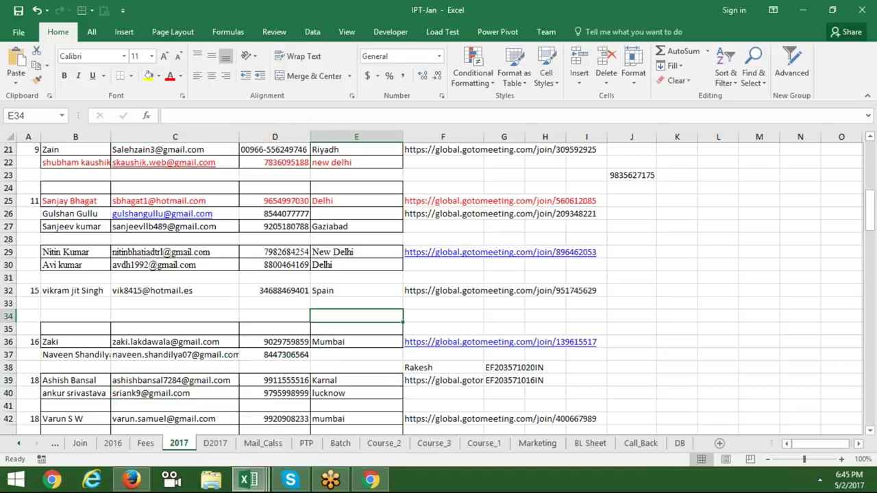
pyautogui.click(215, 382)
pyautogui.hotkey('shift', 'Down')
pyautogui.hotkey('ctrl', 'c')
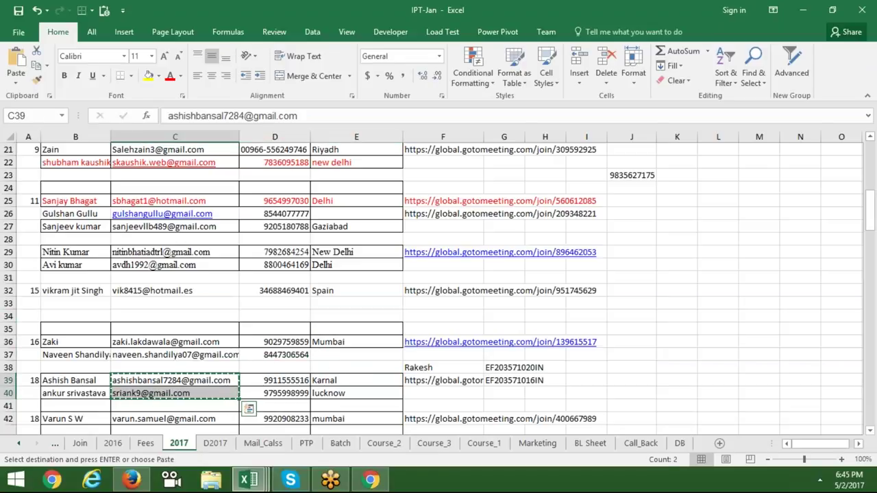
# Step: Switch from Excel over to the Firefox window with the enquiry table
pyautogui.press('super+d')
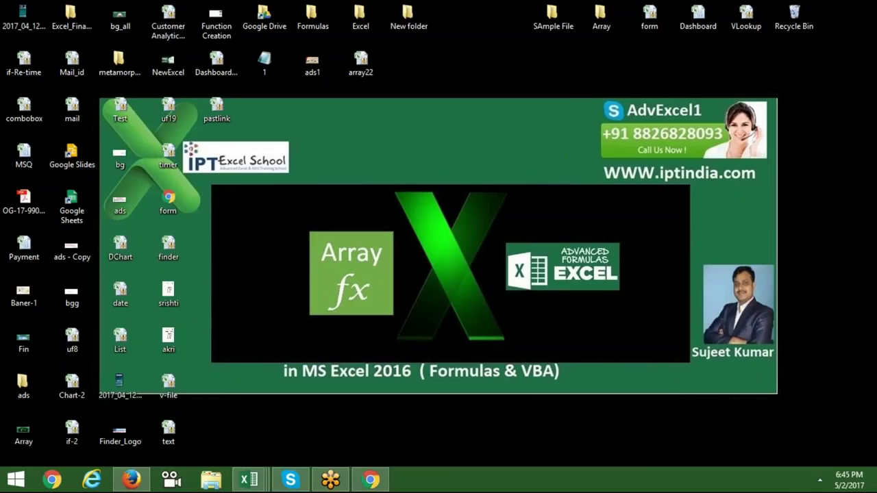
pyautogui.hotkey('alt', 'Tab')
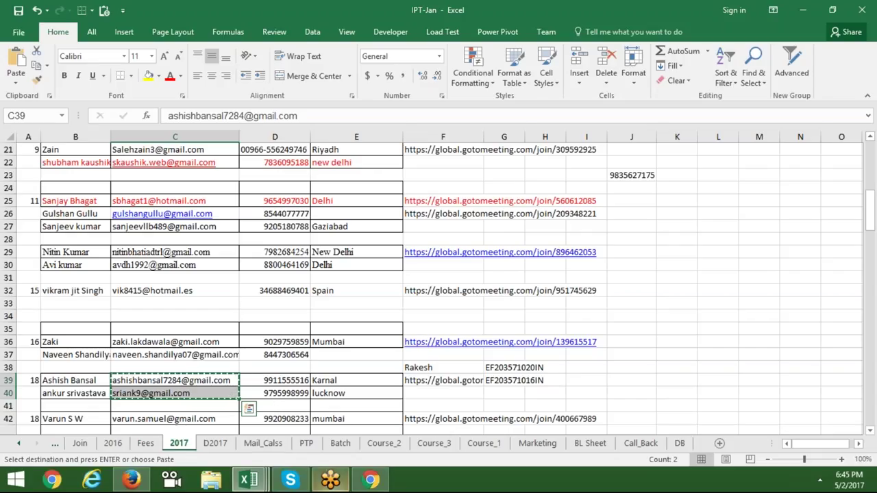
pyautogui.click(131, 479)
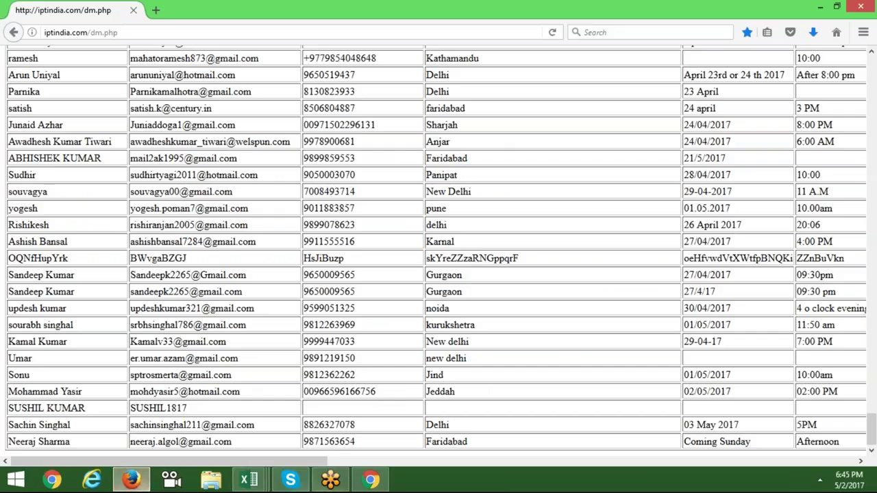
# Step: Paste both addresses as recipients, add subject 'Video Link', send the message and close the window
pyautogui.click(370, 480)
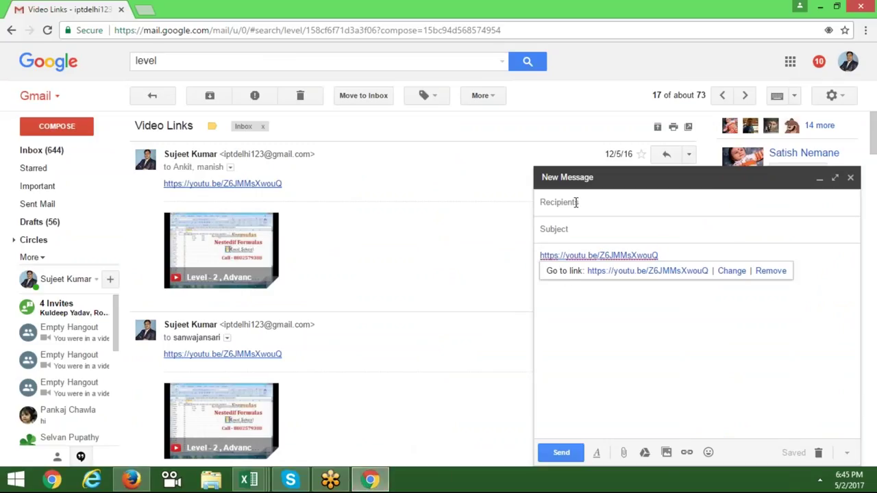
pyautogui.click(576, 202)
pyautogui.hotkey('ctrl', 'v')
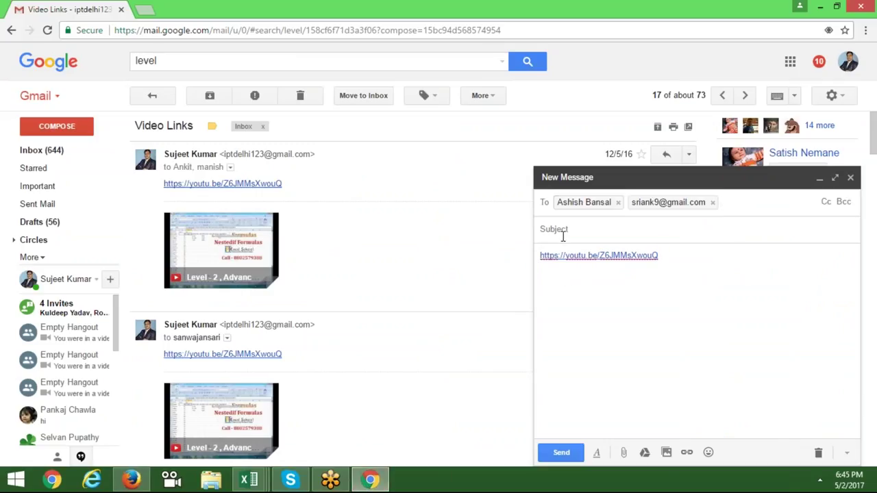
pyautogui.click(564, 236)
pyautogui.write('Vi')
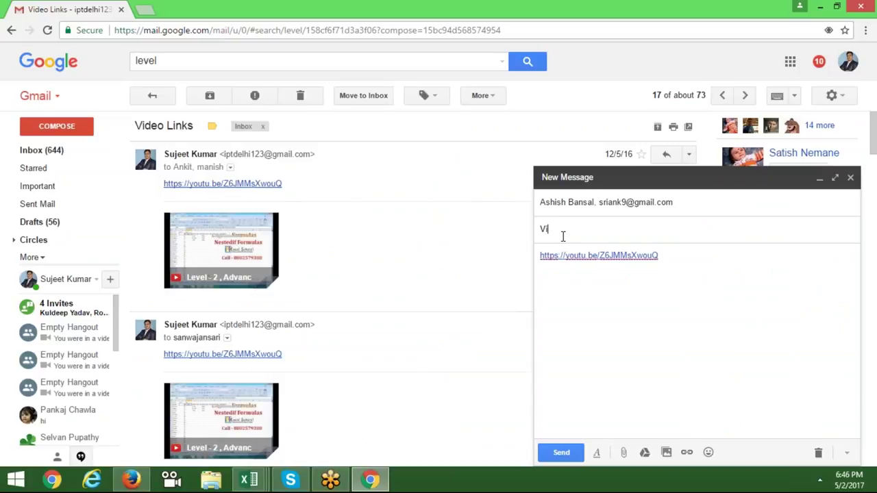
pyautogui.write('deo')
pyautogui.click(566, 317)
pyautogui.click(561, 454)
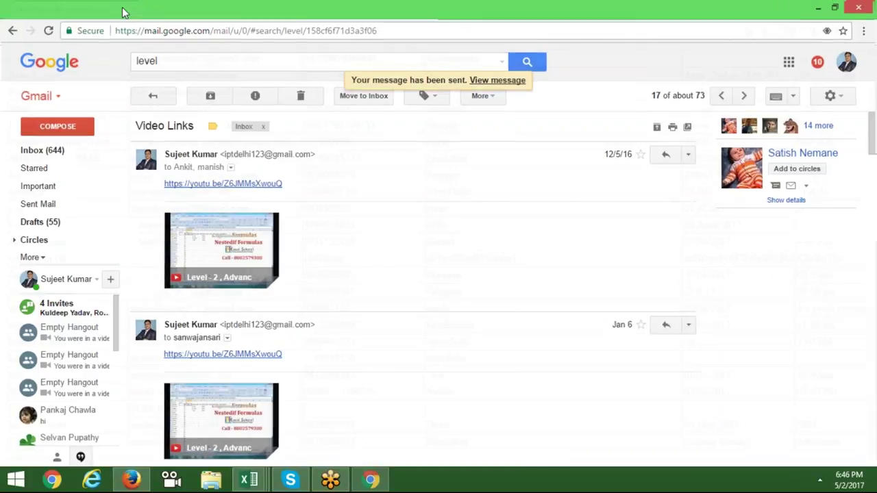
pyautogui.click(121, 10)
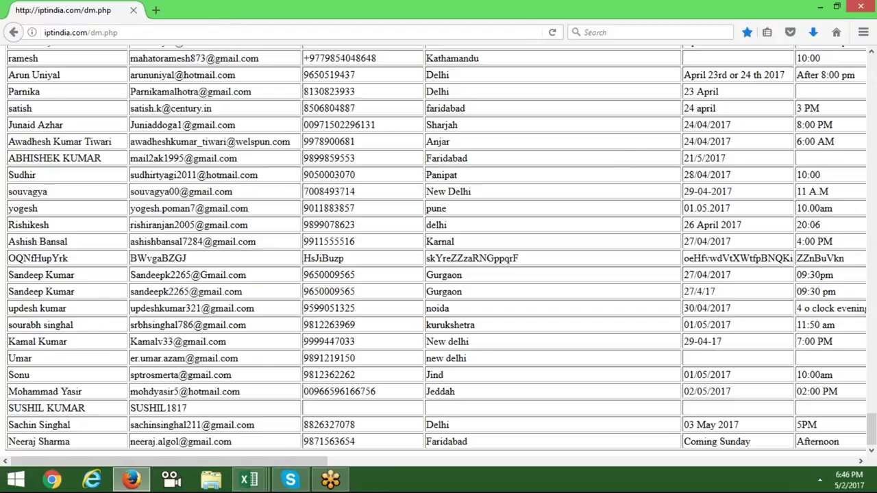
# Step: Show the desktop with Win+D and refresh it twice from its context menu
pyautogui.press('super+d')
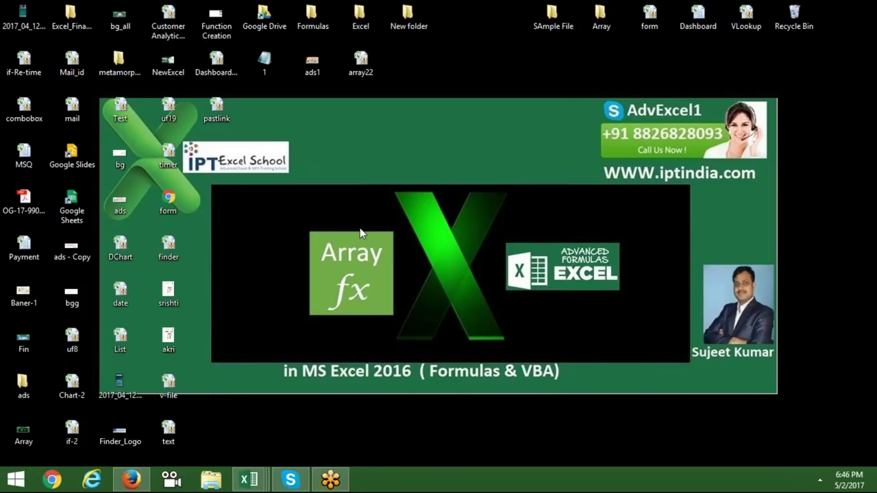
pyautogui.rightClick(359, 228)
pyautogui.click(399, 264)
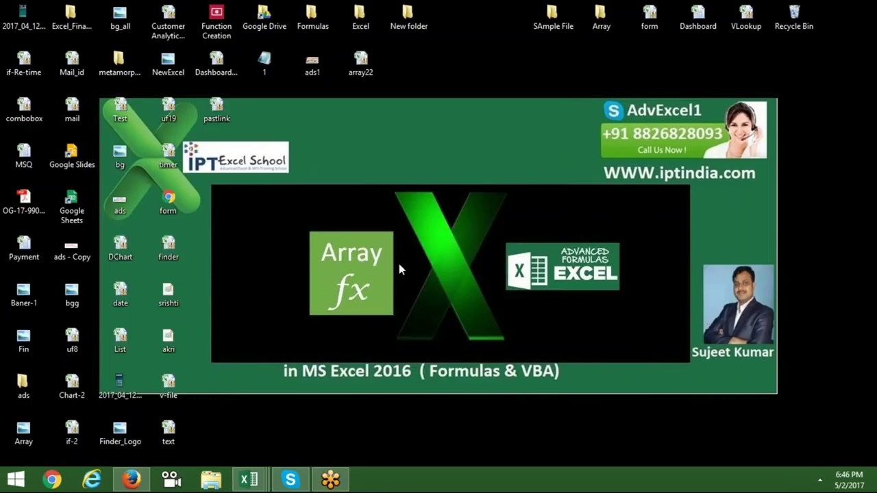
pyautogui.rightClick(398, 264)
pyautogui.click(431, 299)
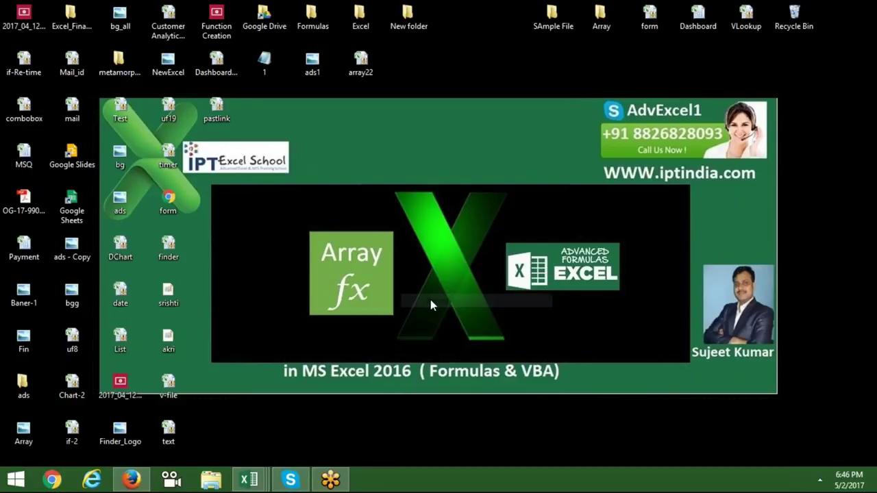